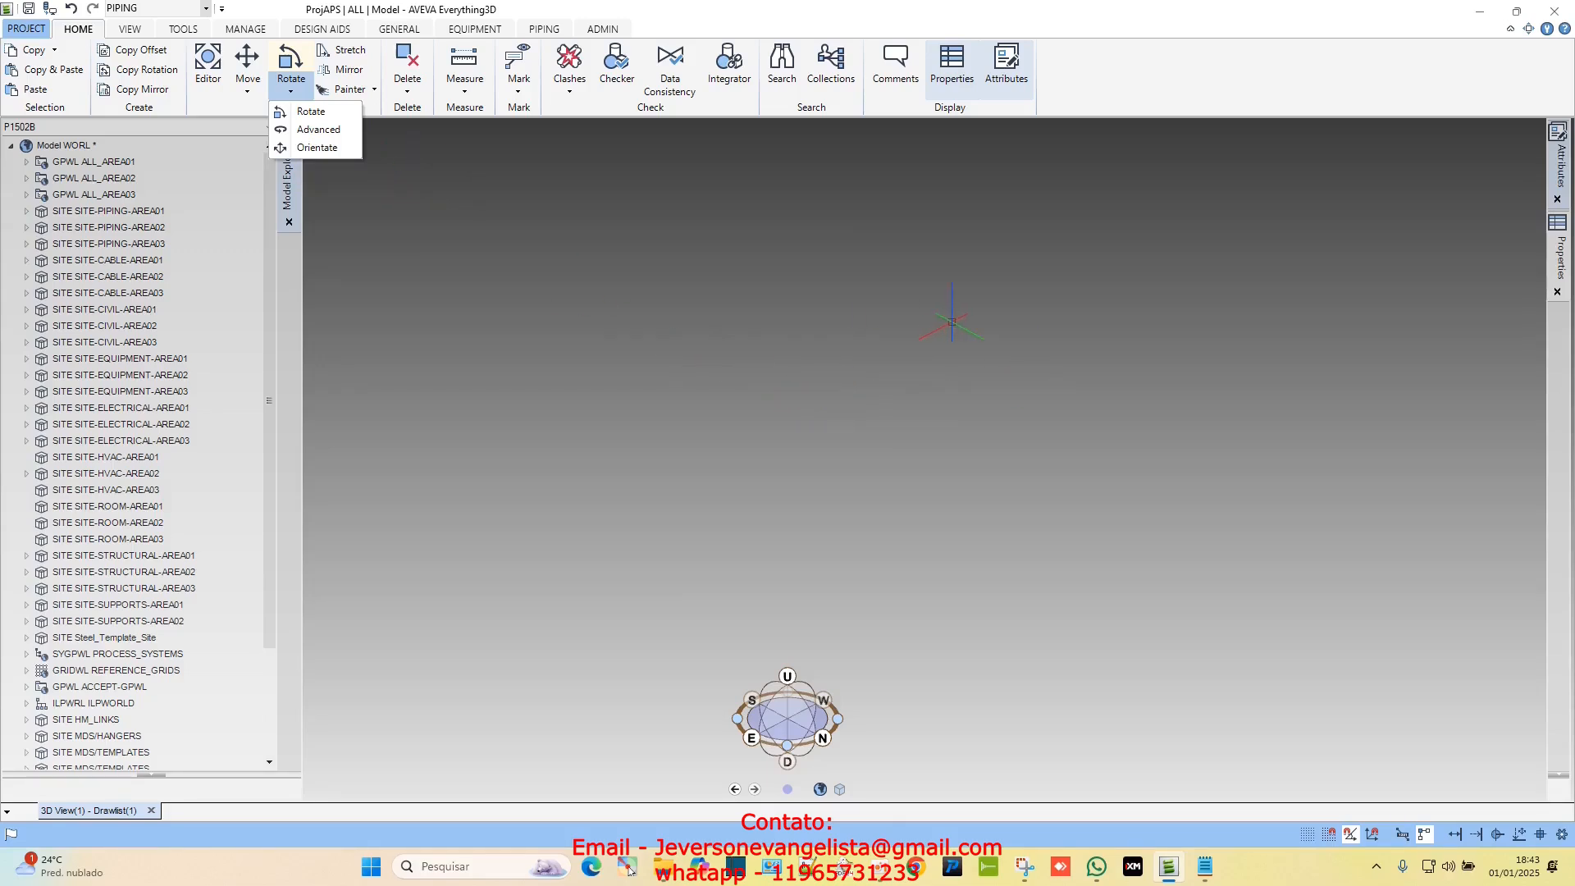
# Display the SITE-CIVIL-AREA01 site in the 3D view.
pyautogui.click(130, 309)
pyautogui.moveTo(129, 310); pyautogui.dragTo(401, 337)
pyautogui.moveTo(737, 378); pyautogui.dragTo(780, 385)
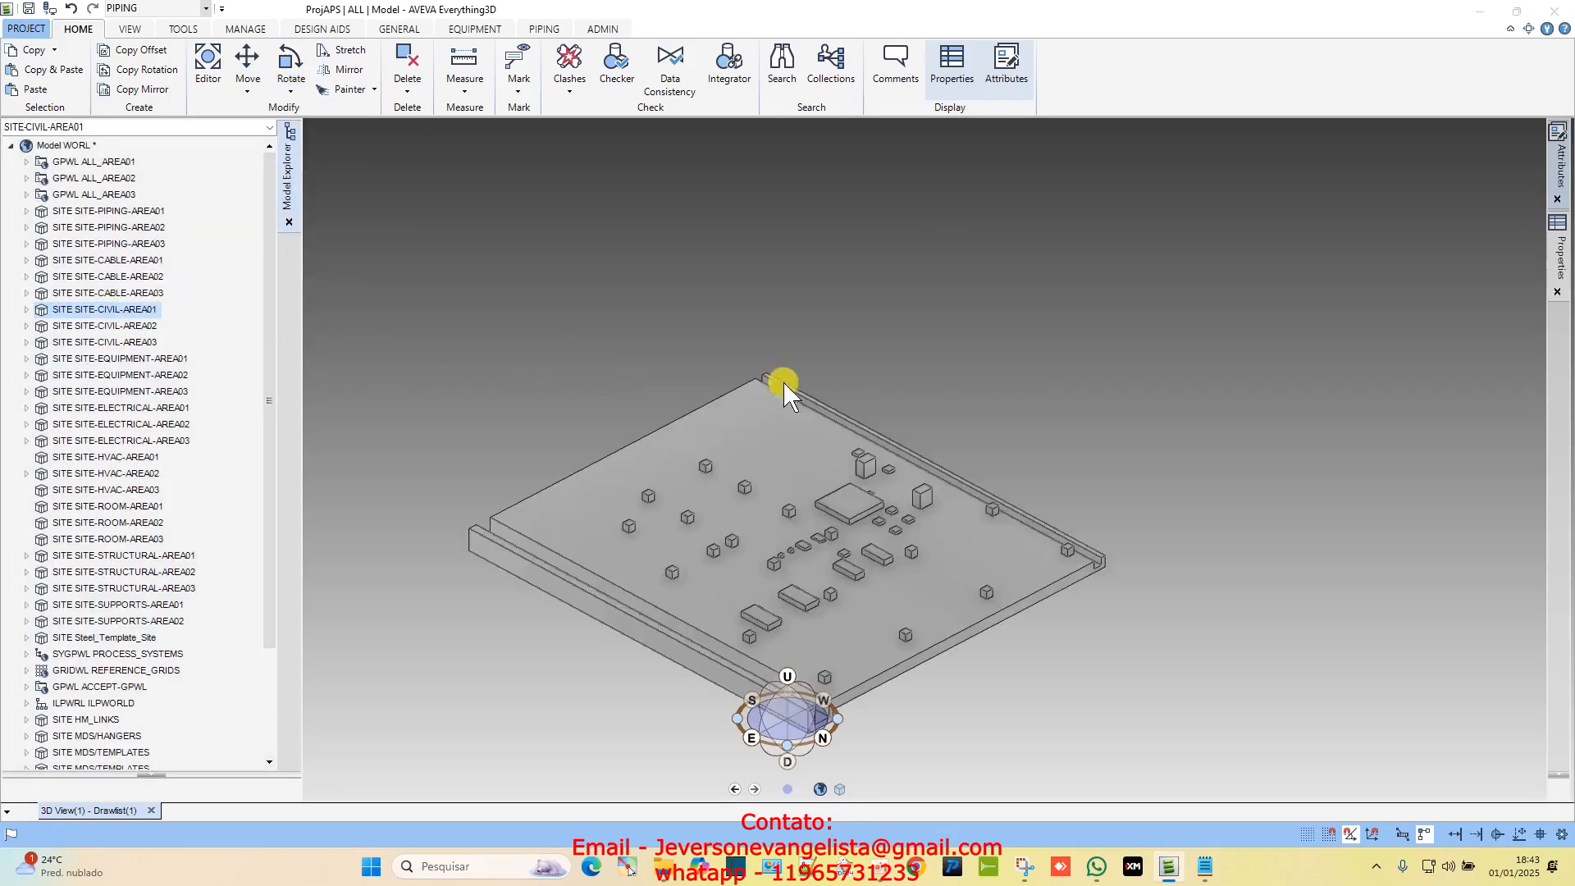
# Expand SITE-EQUIPMENT-AREA01 and its zone, and display equipment P1502A in the 3D view.
pyautogui.click(151, 361)
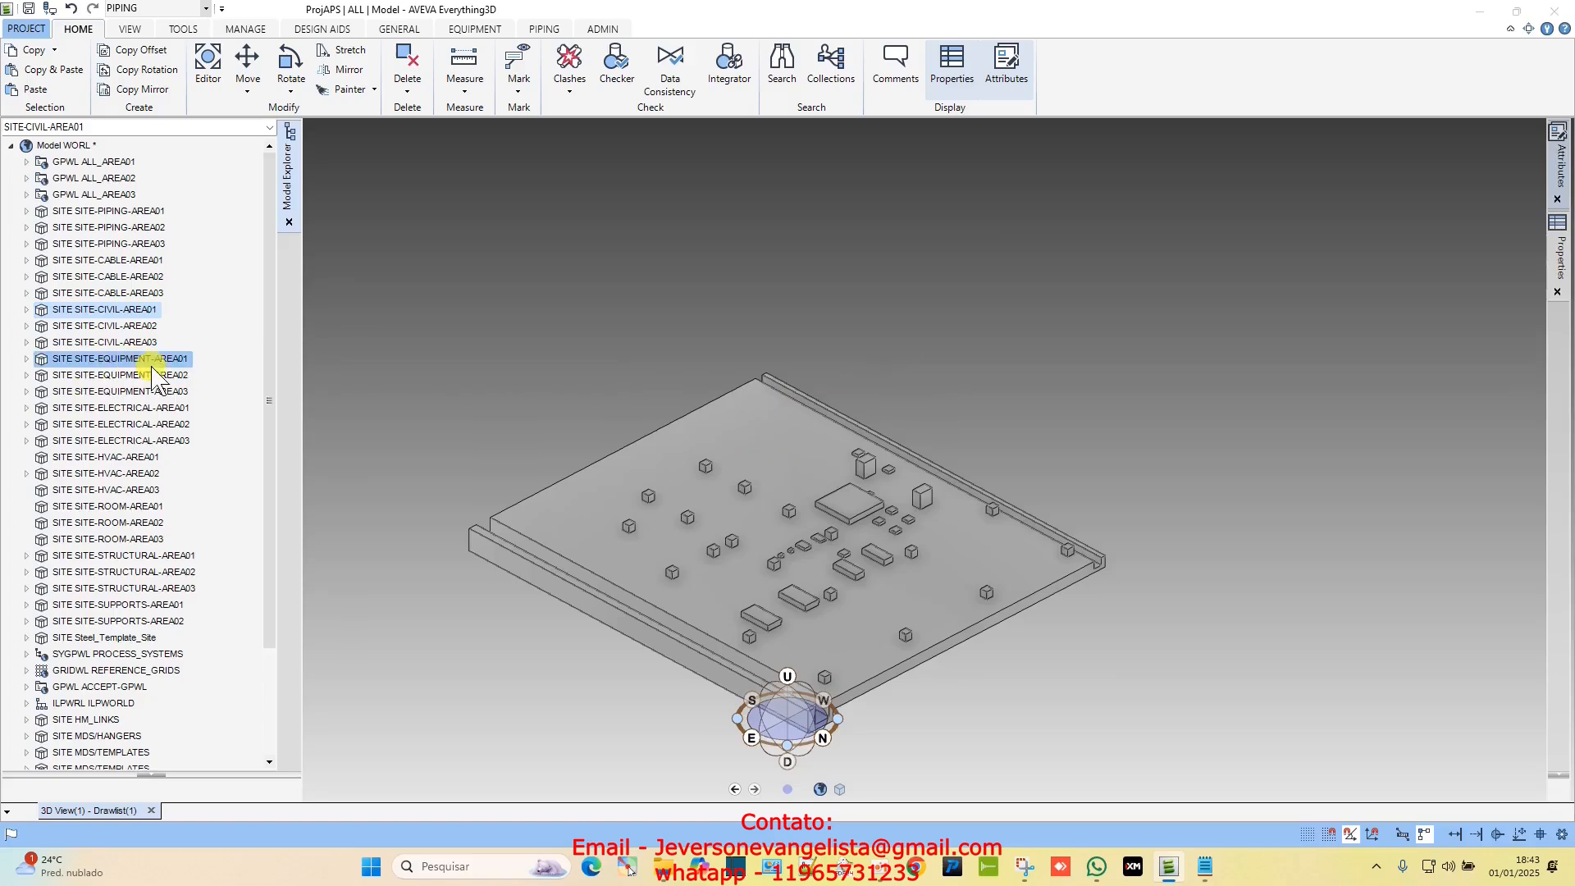
pyautogui.click(27, 361)
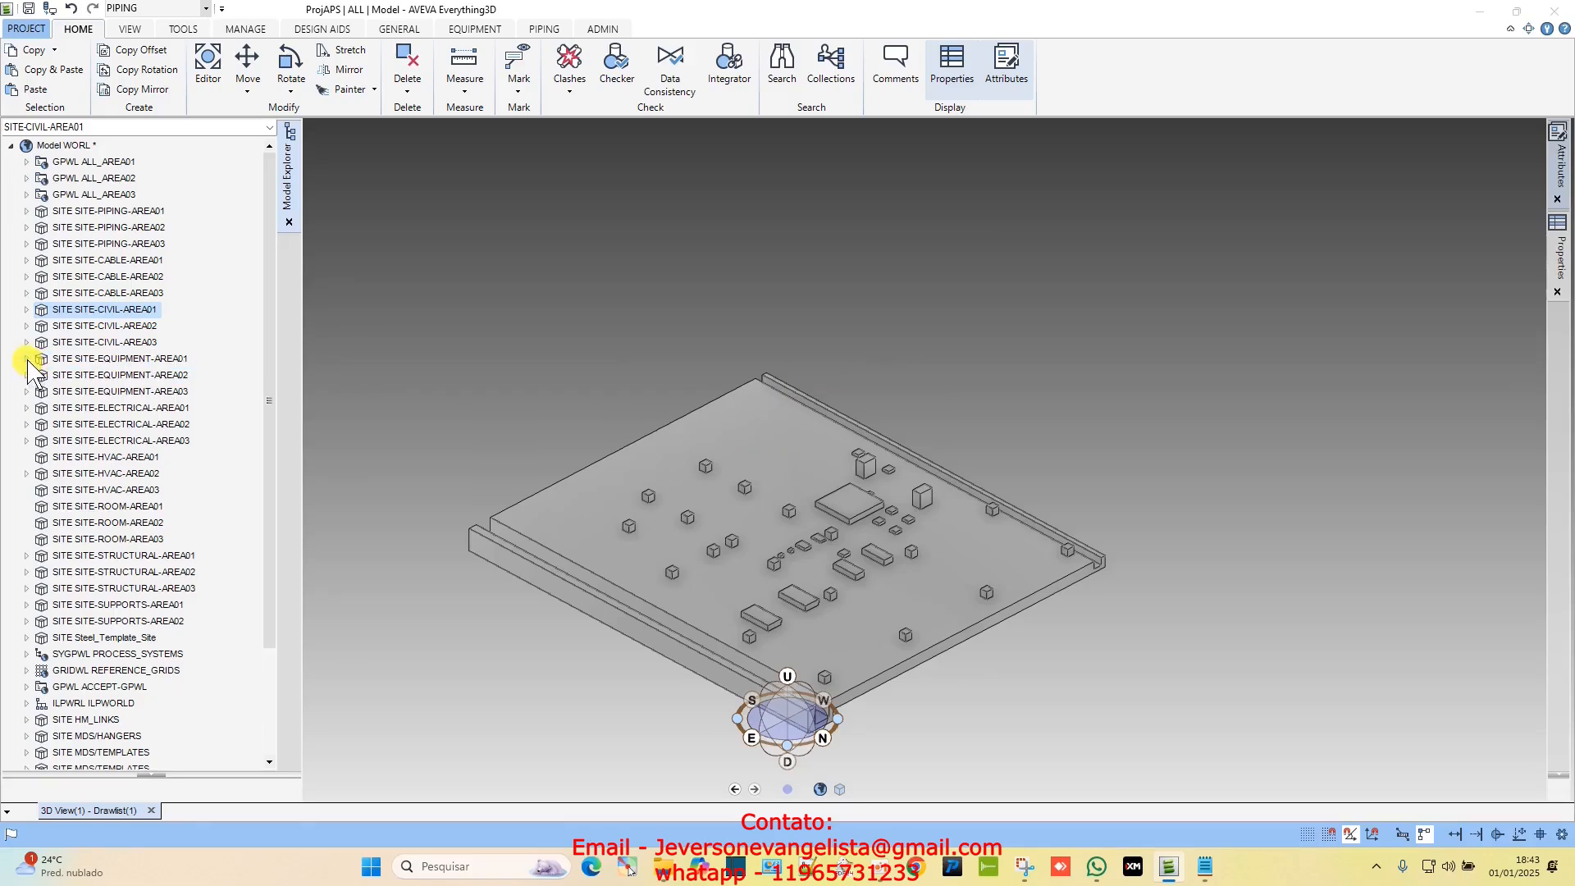
pyautogui.click(61, 361)
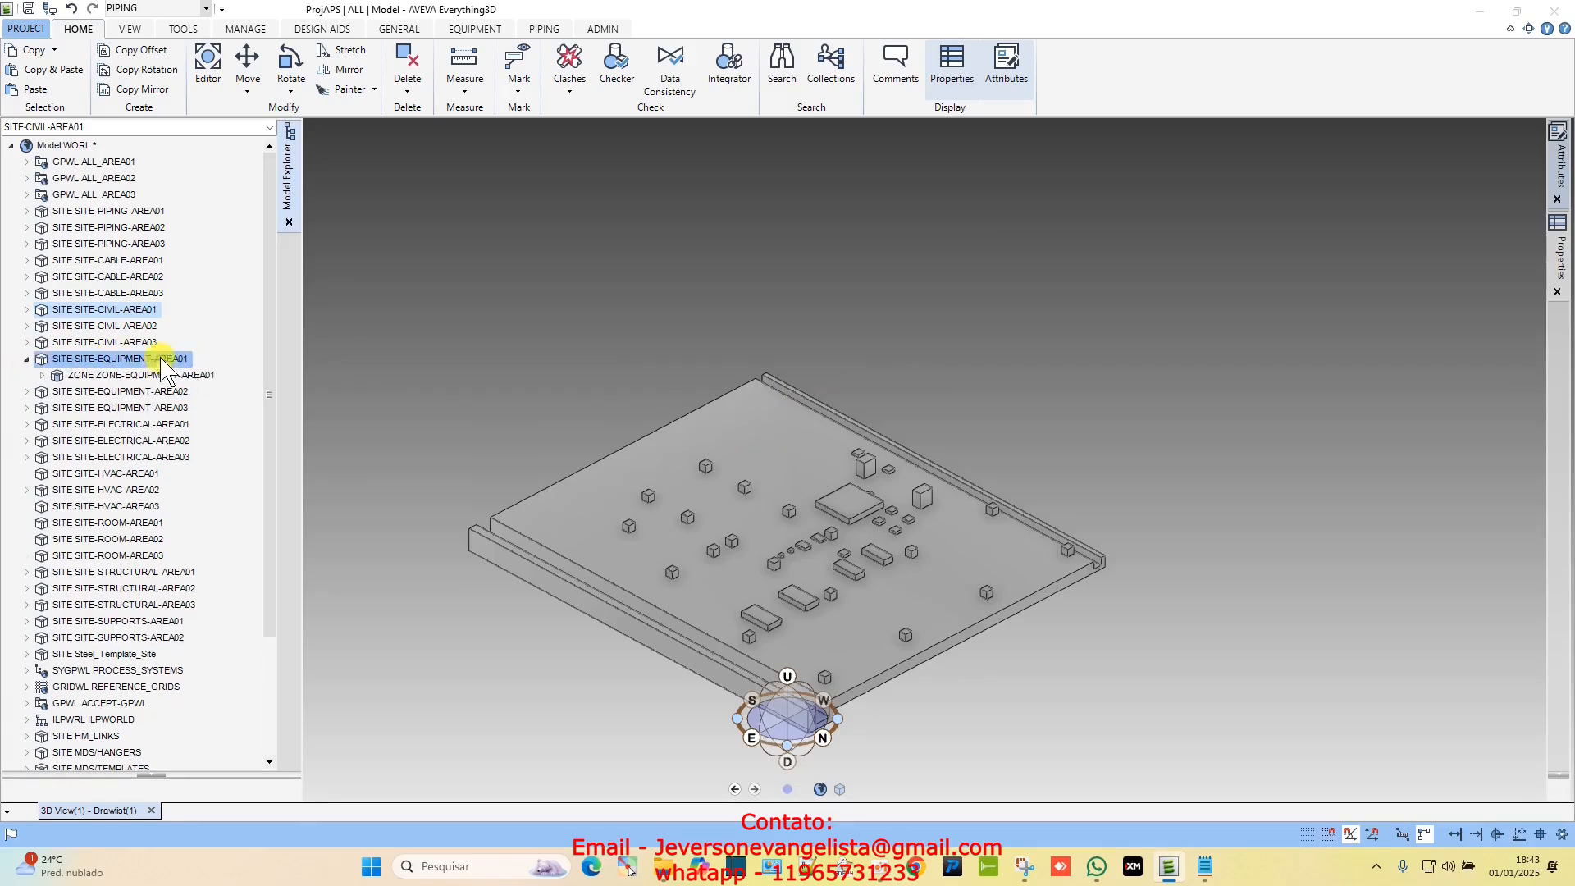
pyautogui.click(58, 375)
pyautogui.click(42, 375)
pyautogui.click(113, 375)
pyautogui.click(120, 523)
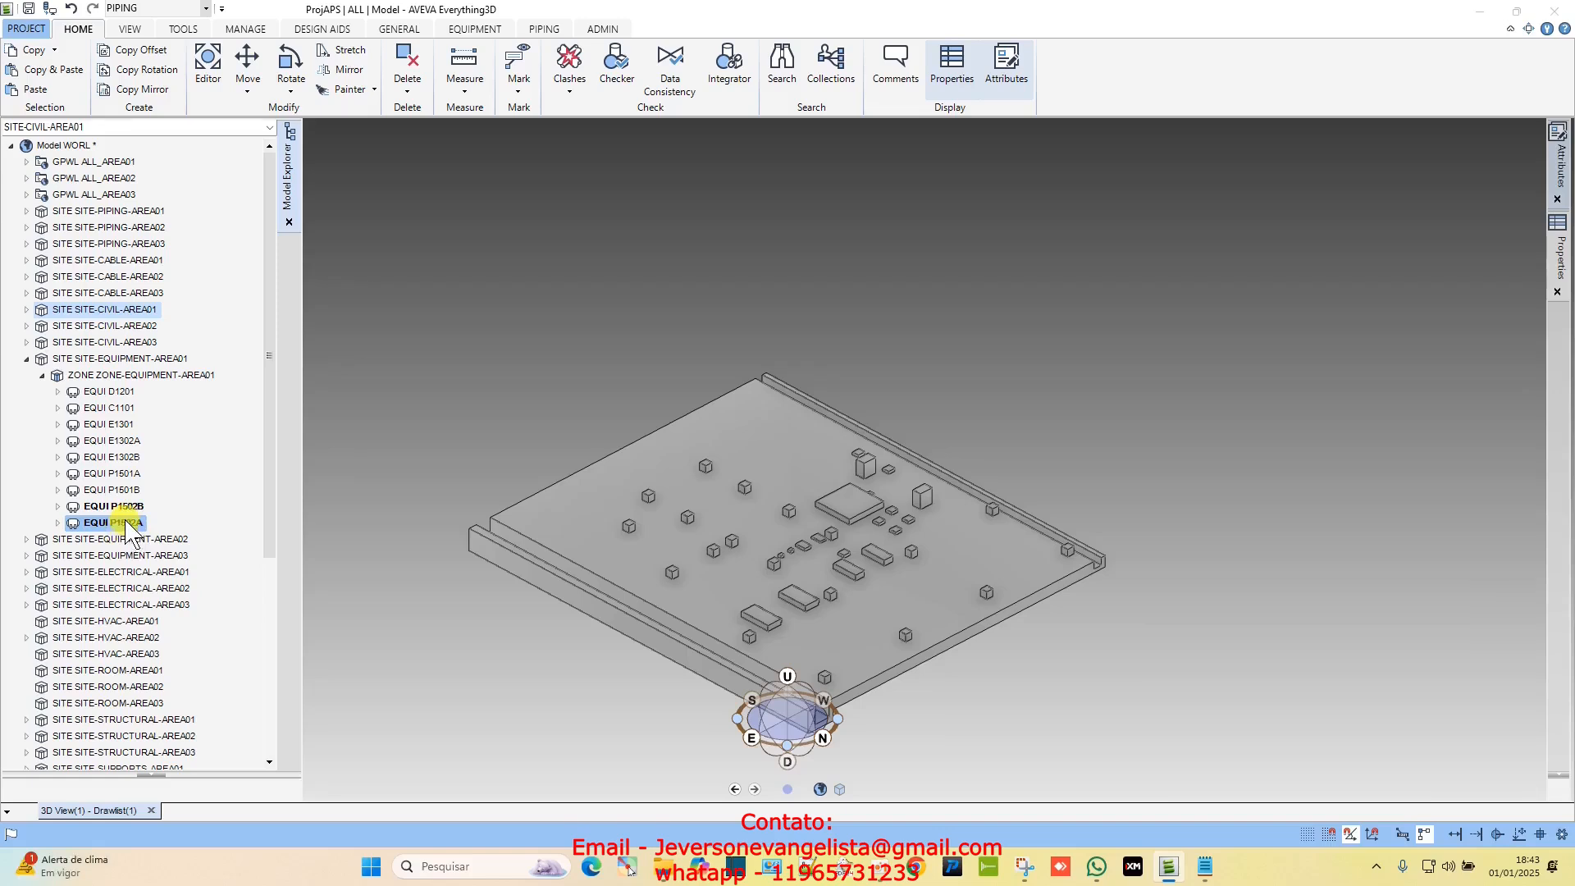
pyautogui.moveTo(126, 523); pyautogui.dragTo(473, 437)
pyautogui.moveTo(640, 304); pyautogui.dragTo(968, 327)
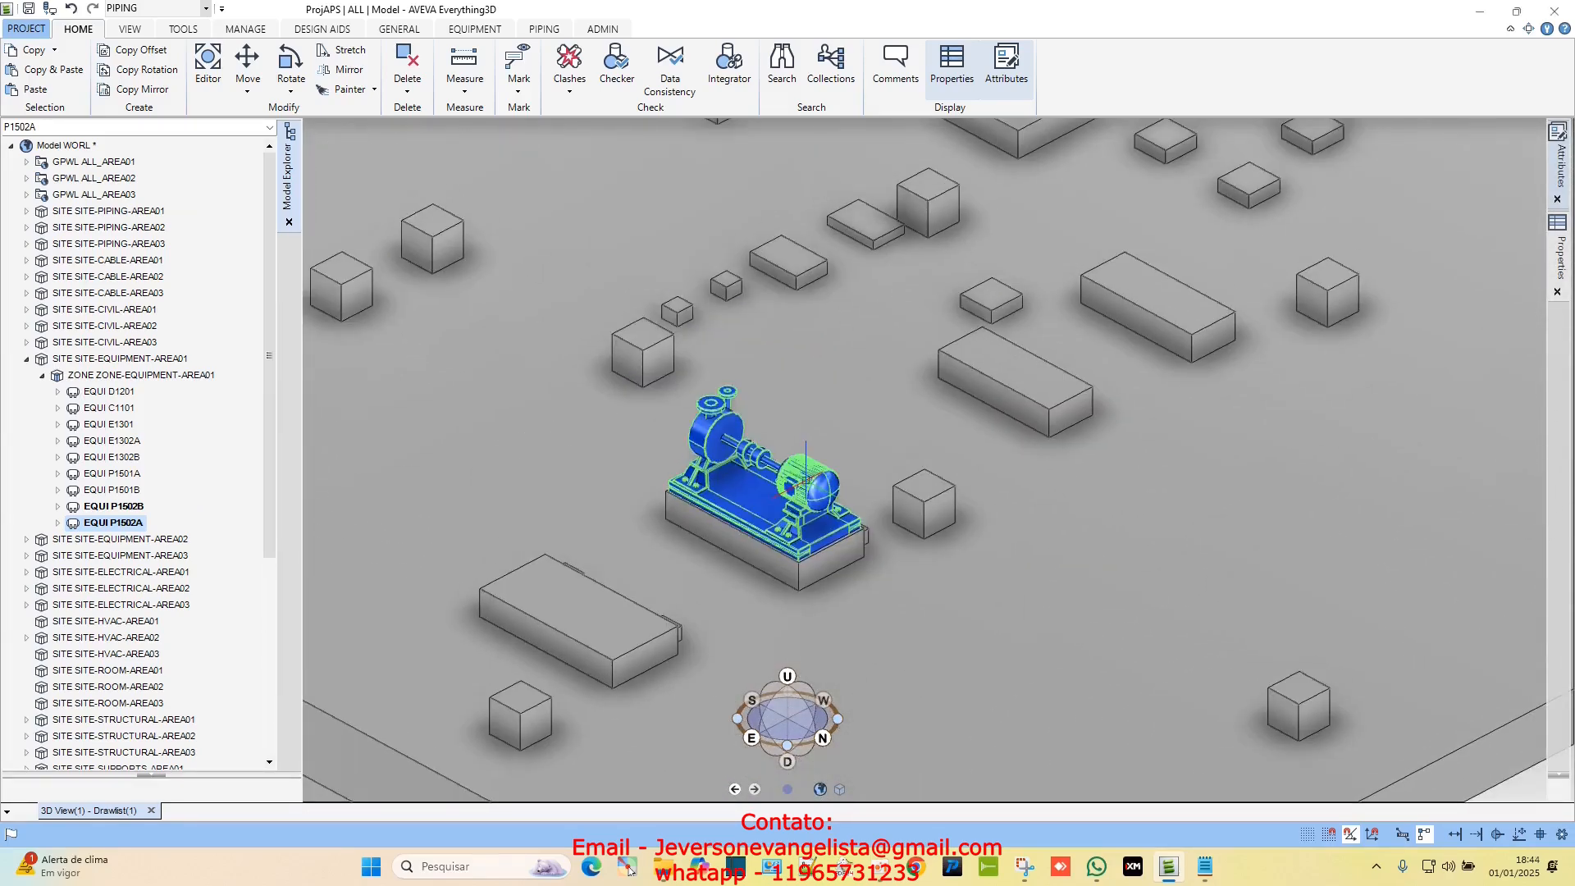
# Use Orientate on equipment P1502A to set its X axis direction to N, and apply it.
pyautogui.click(291, 88)
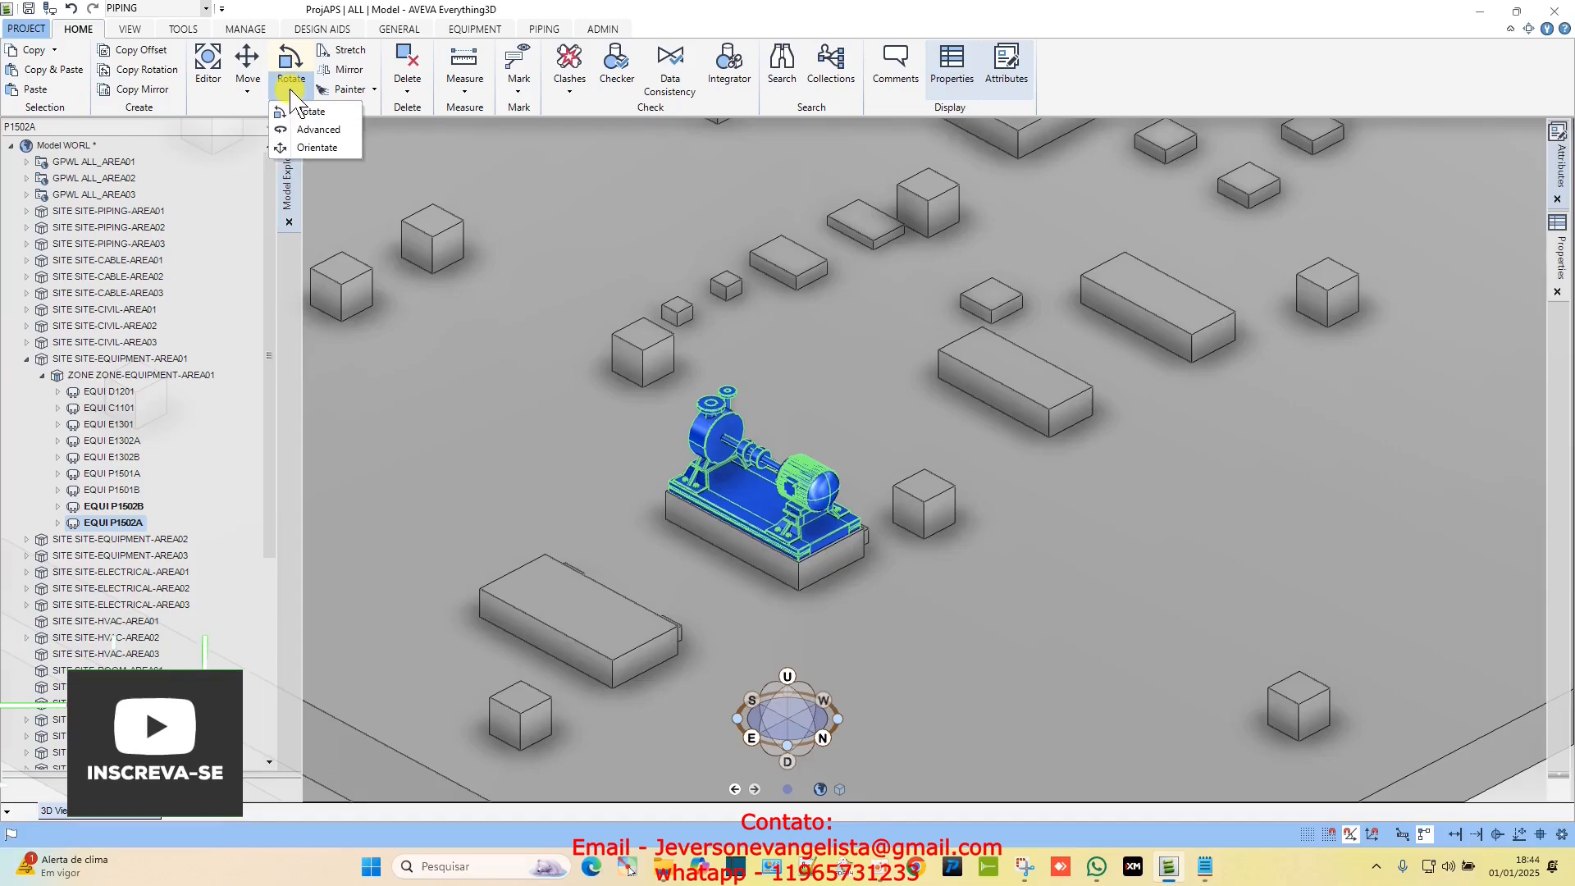
pyautogui.click(317, 149)
pyautogui.moveTo(1063, 486); pyautogui.dragTo(1083, 225)
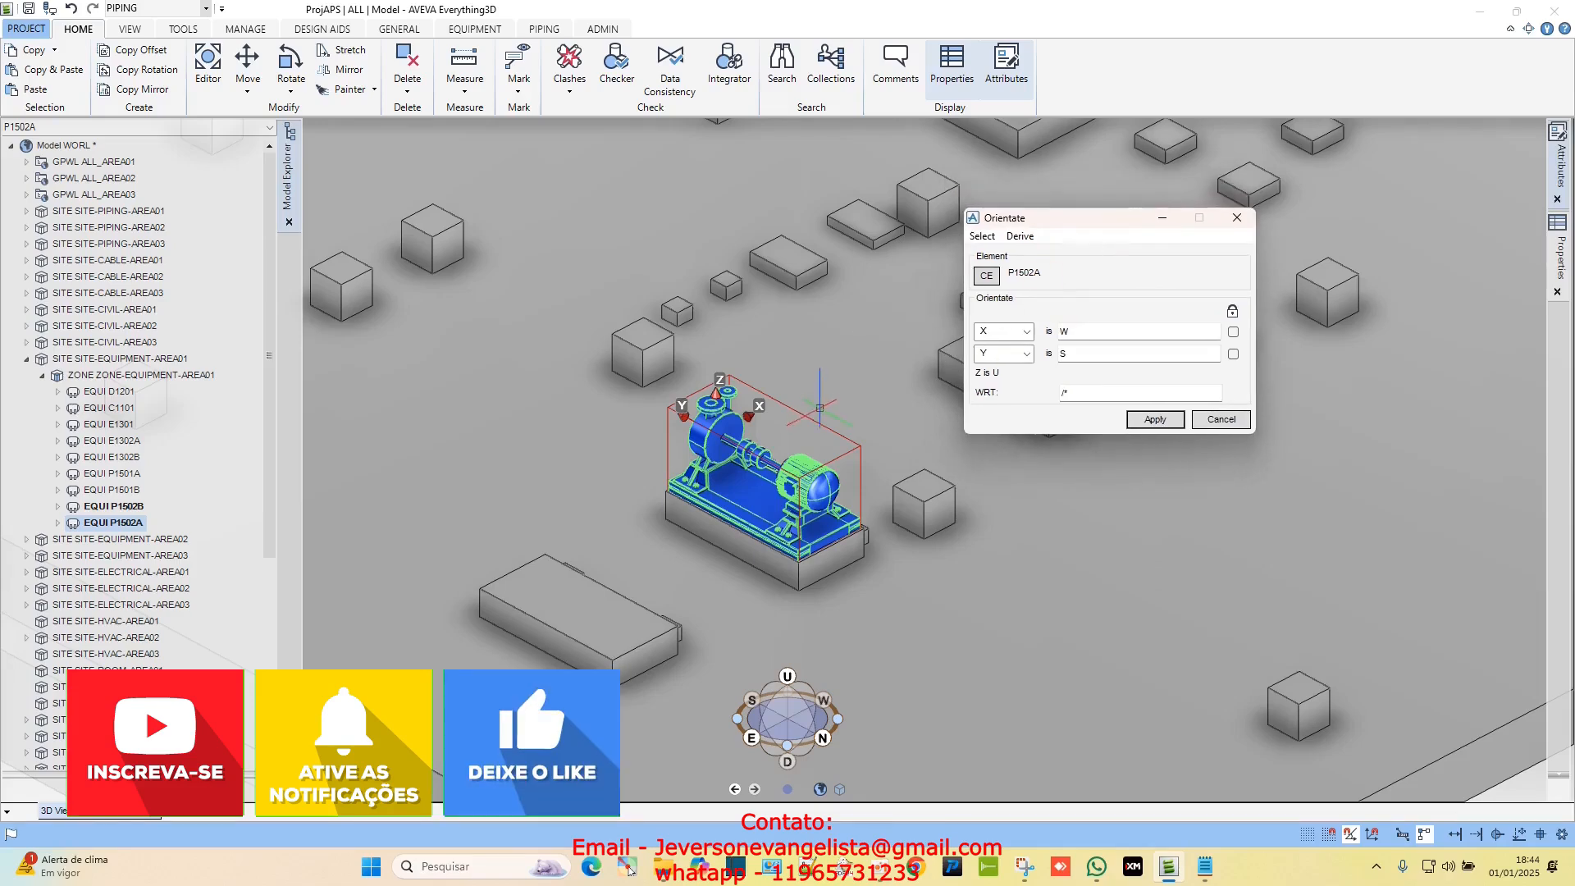
pyautogui.scroll(1, 809, 445)
pyautogui.moveTo(809, 445); pyautogui.dragTo(709, 451, button='middle')
pyautogui.moveTo(1084, 219); pyautogui.dragTo(1056, 294)
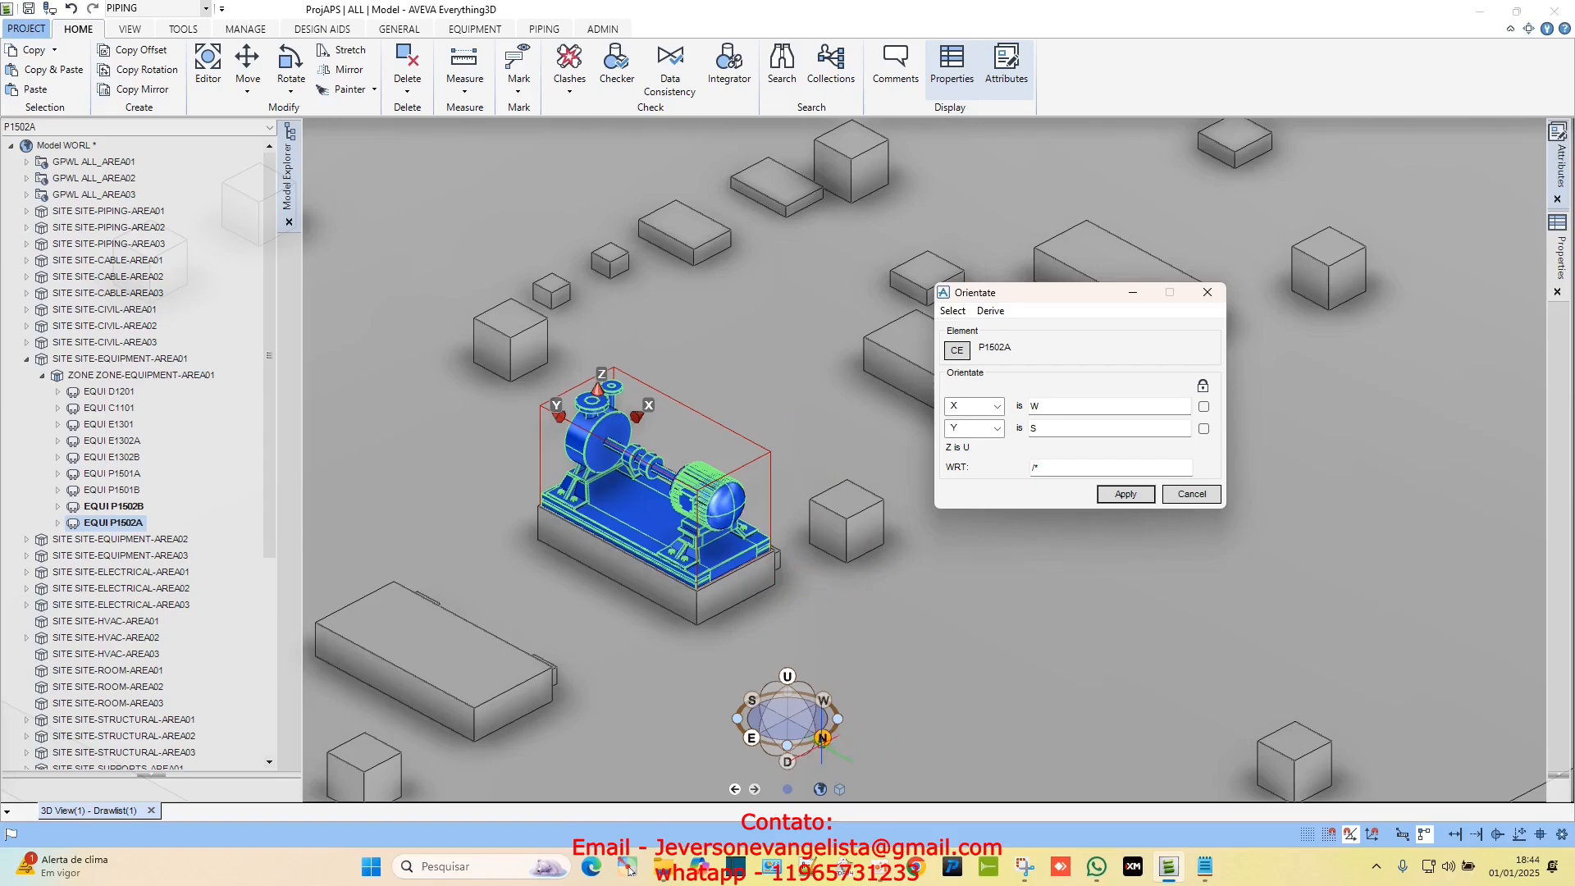
pyautogui.click(1041, 404)
pyautogui.moveTo(1038, 405); pyautogui.dragTo(974, 422)
pyautogui.write('n')
pyautogui.press('Return')
pyautogui.click(1126, 493)
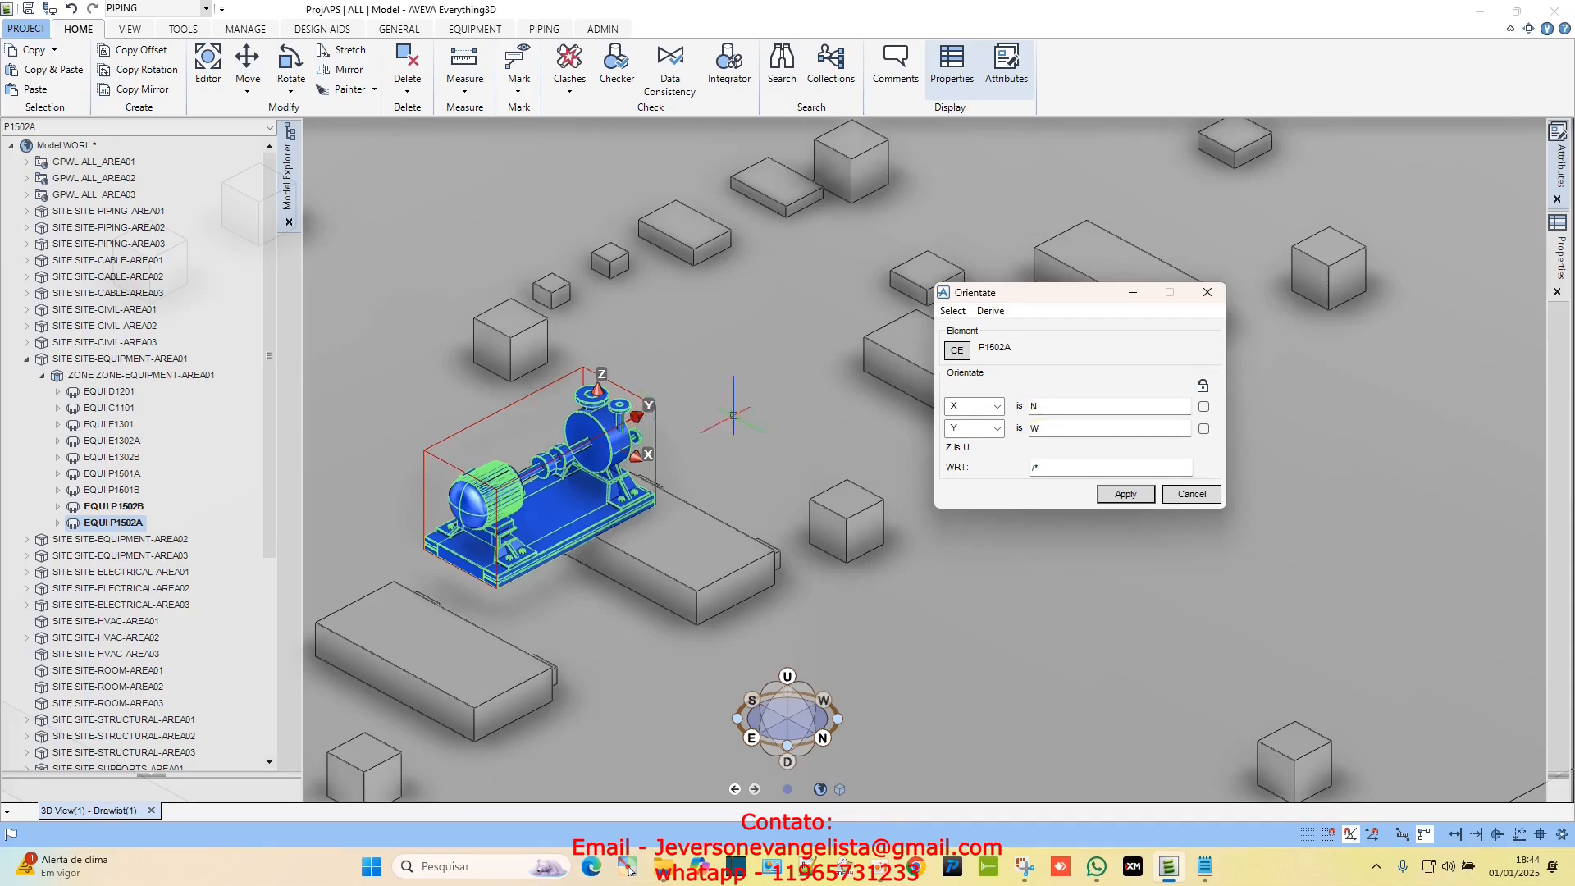
# Set the Y axis direction of P1502A to N and apply the orientation.
pyautogui.click(1028, 428)
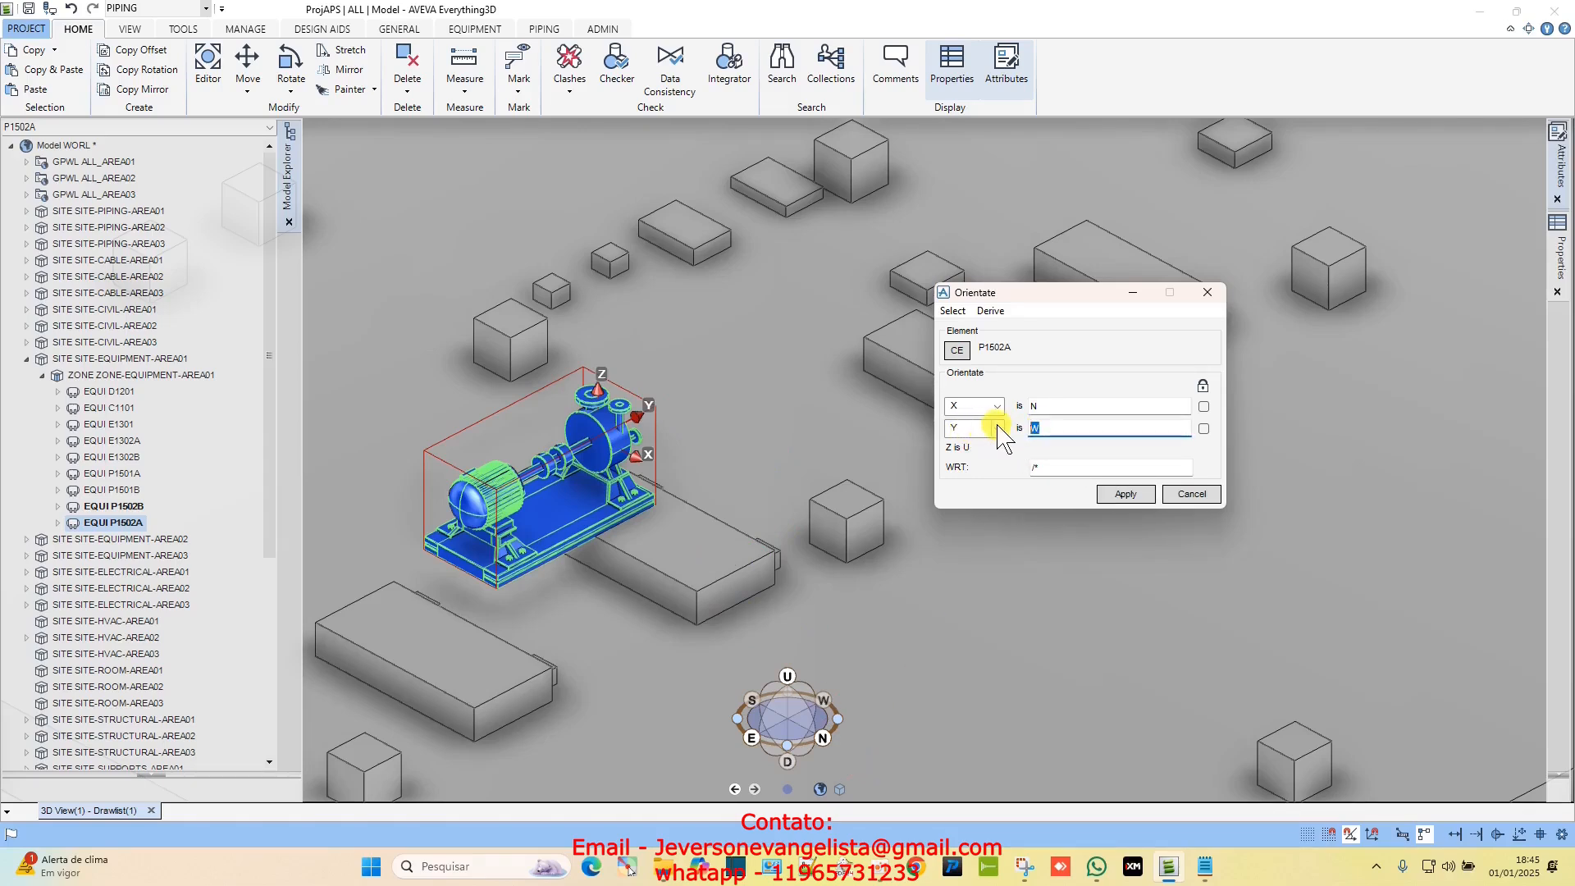
pyautogui.write('N')
pyautogui.click(1122, 493)
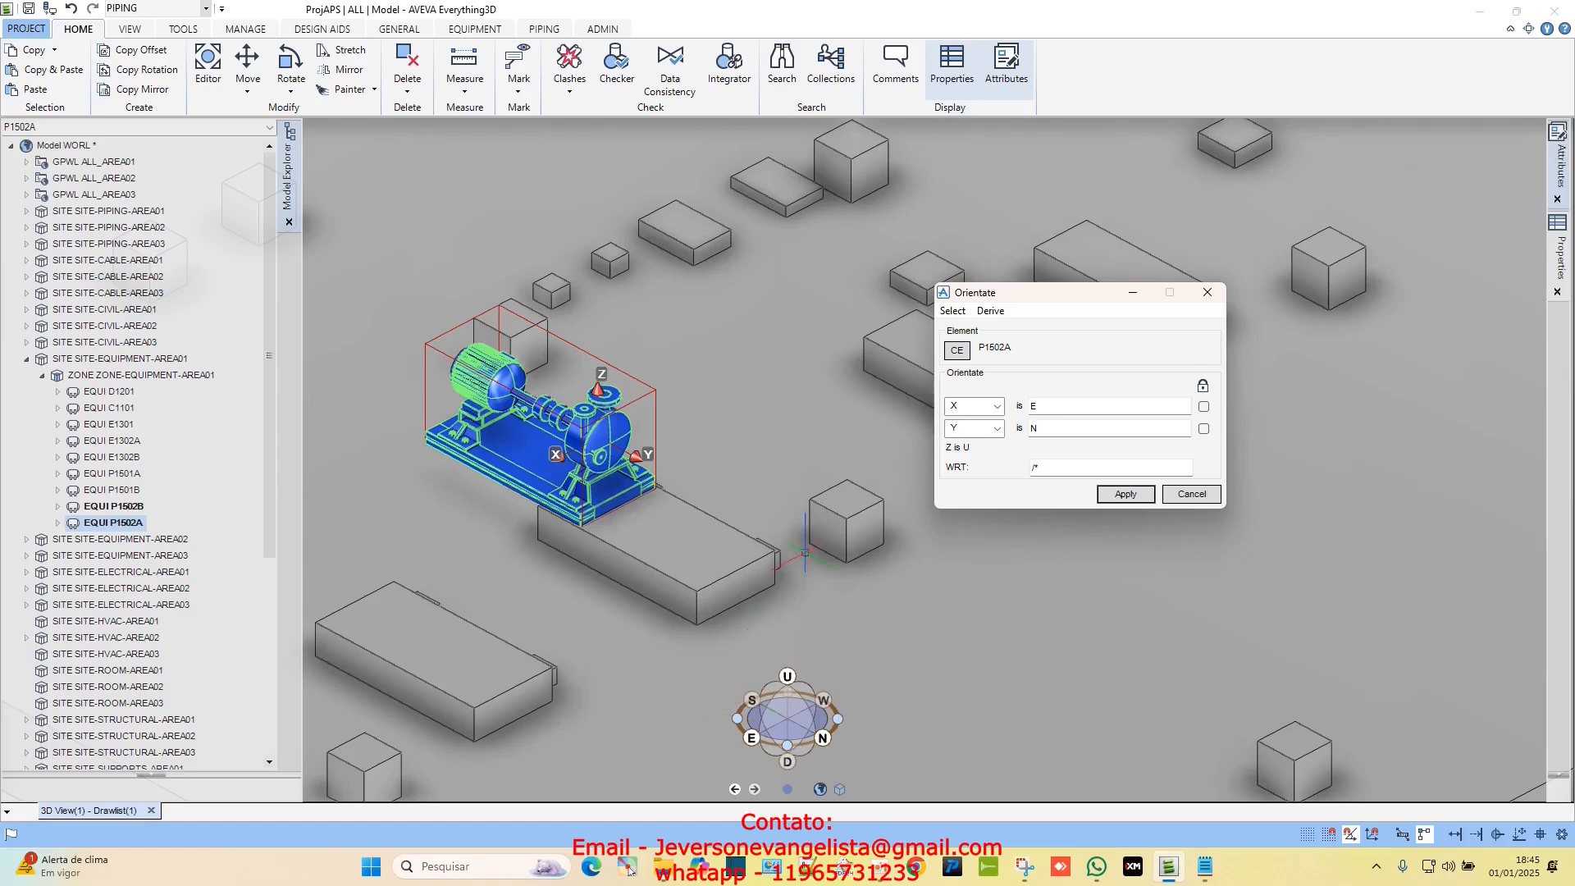
# Set the Y axis direction of P1502A to S and apply the orientation.
pyautogui.doubleClick(1034, 427)
pyautogui.write('S')
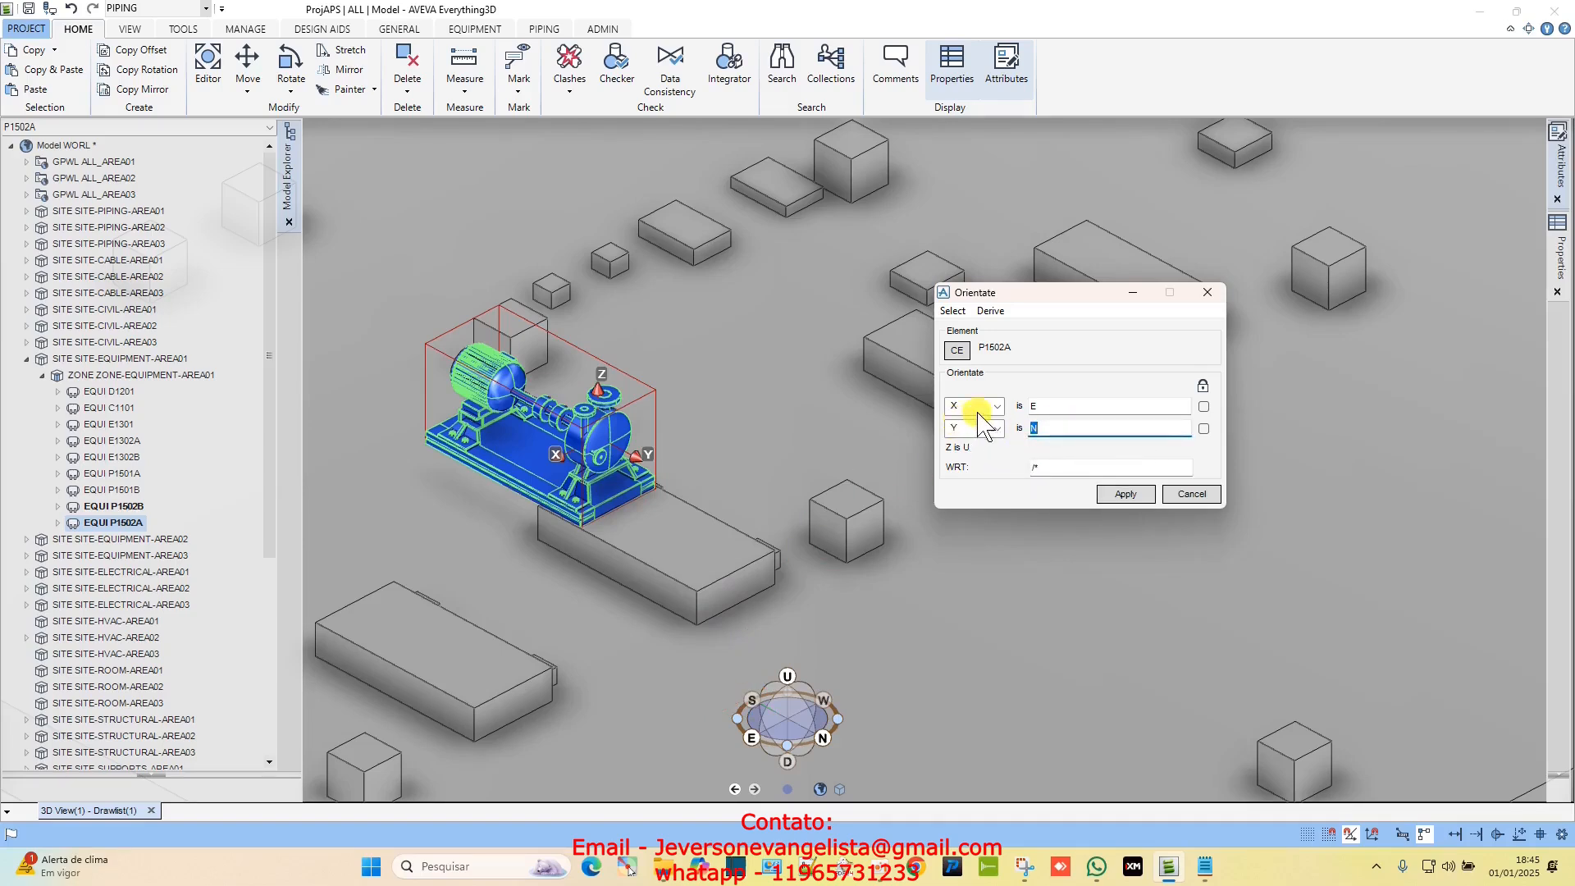
pyautogui.click(1120, 494)
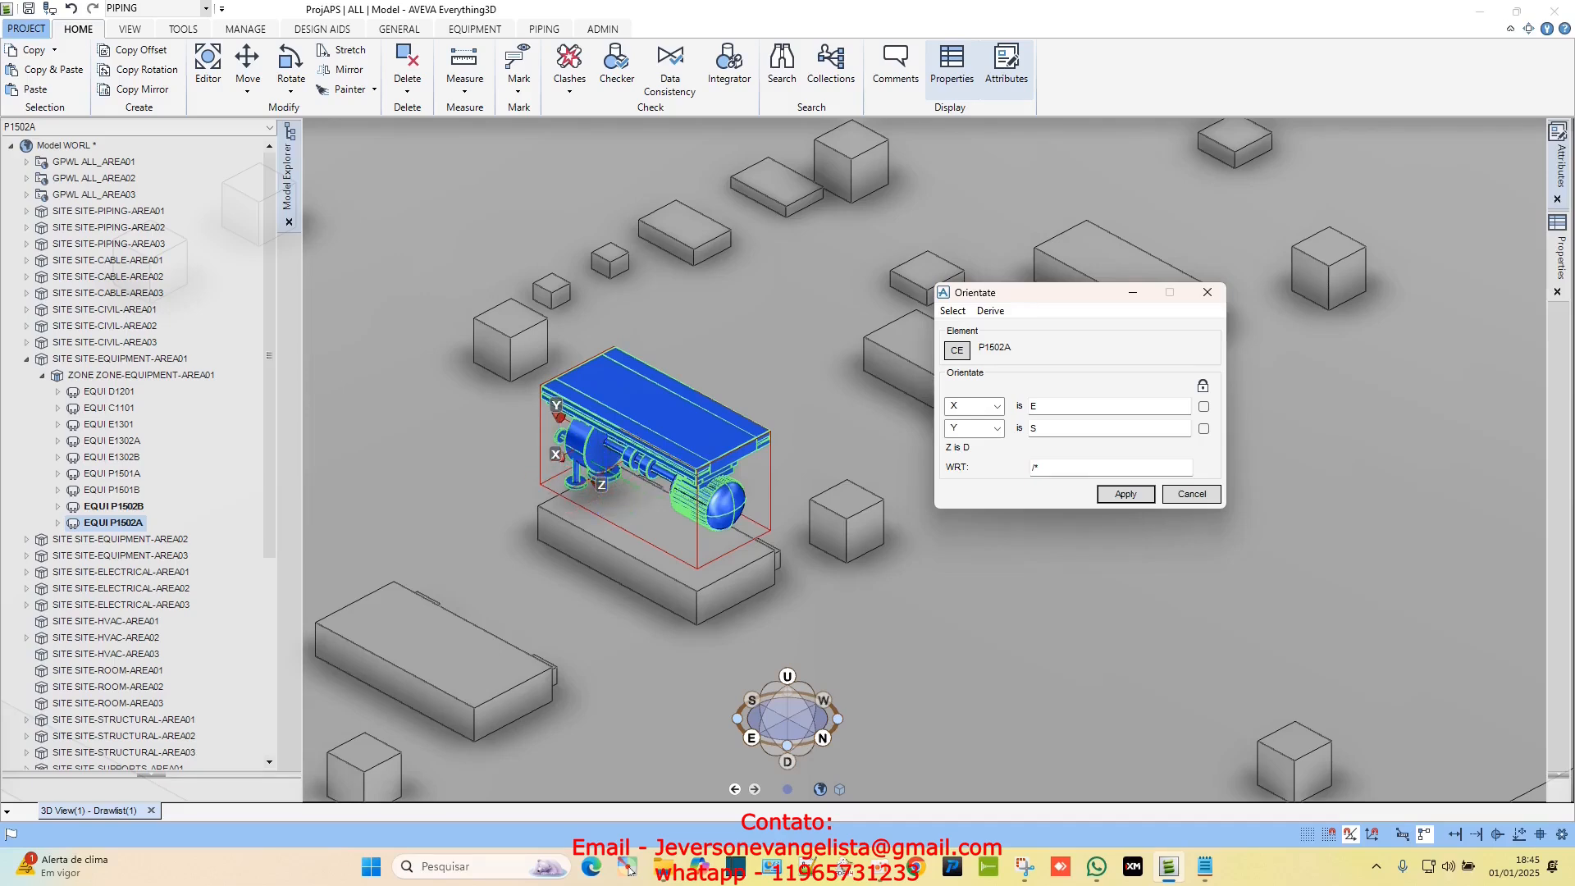
# Switch the second orientation axis of P1502A from Y to Z, set its direction to U, and apply.
pyautogui.click(997, 406)
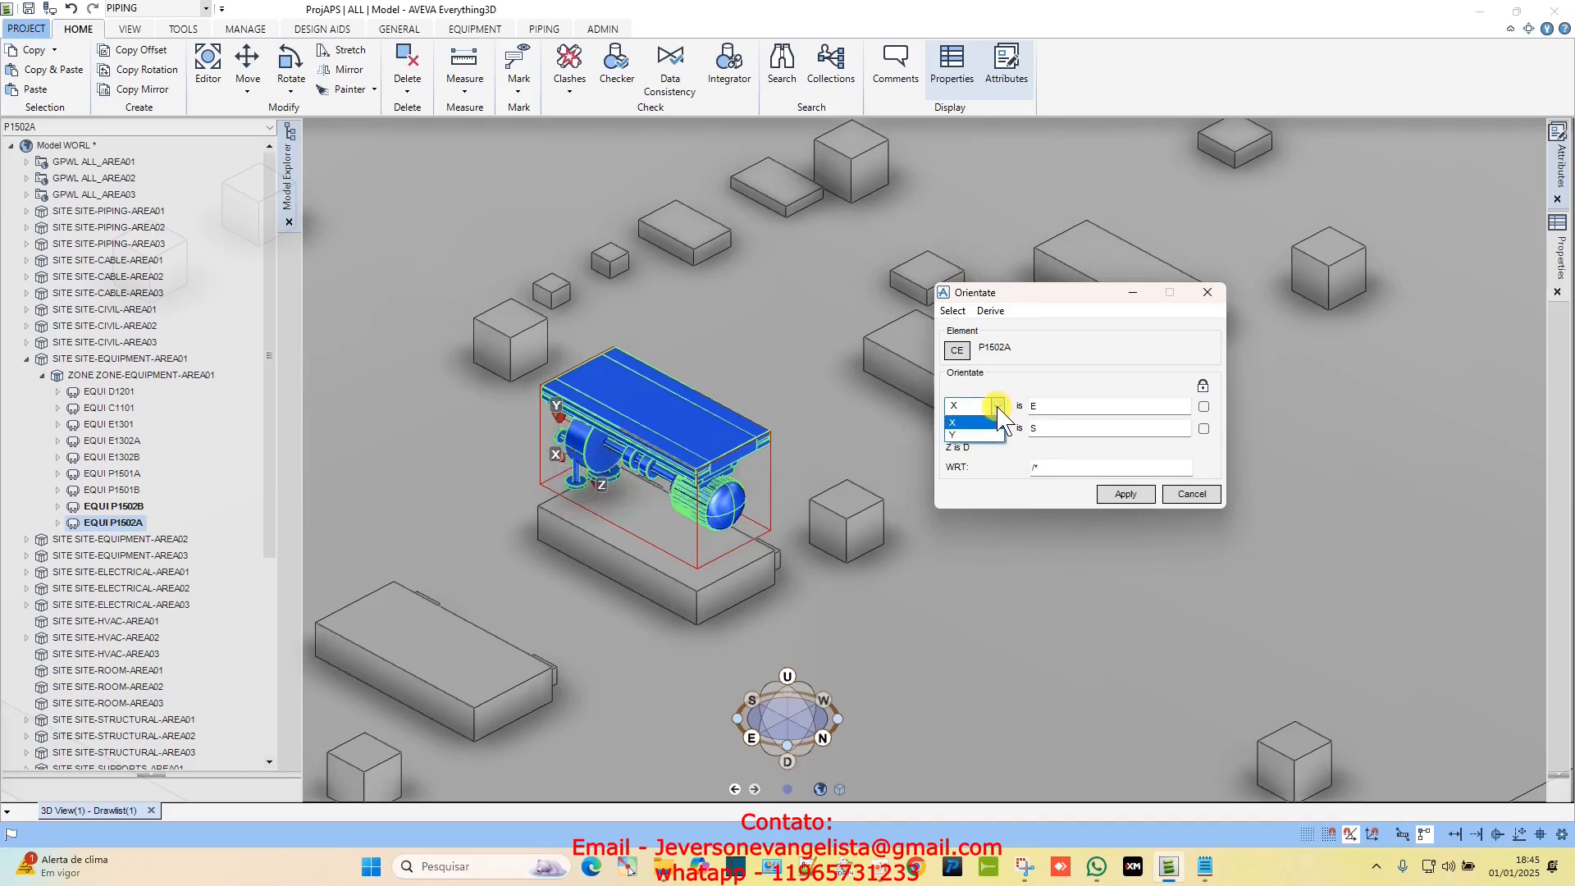
pyautogui.click(996, 421)
pyautogui.click(999, 428)
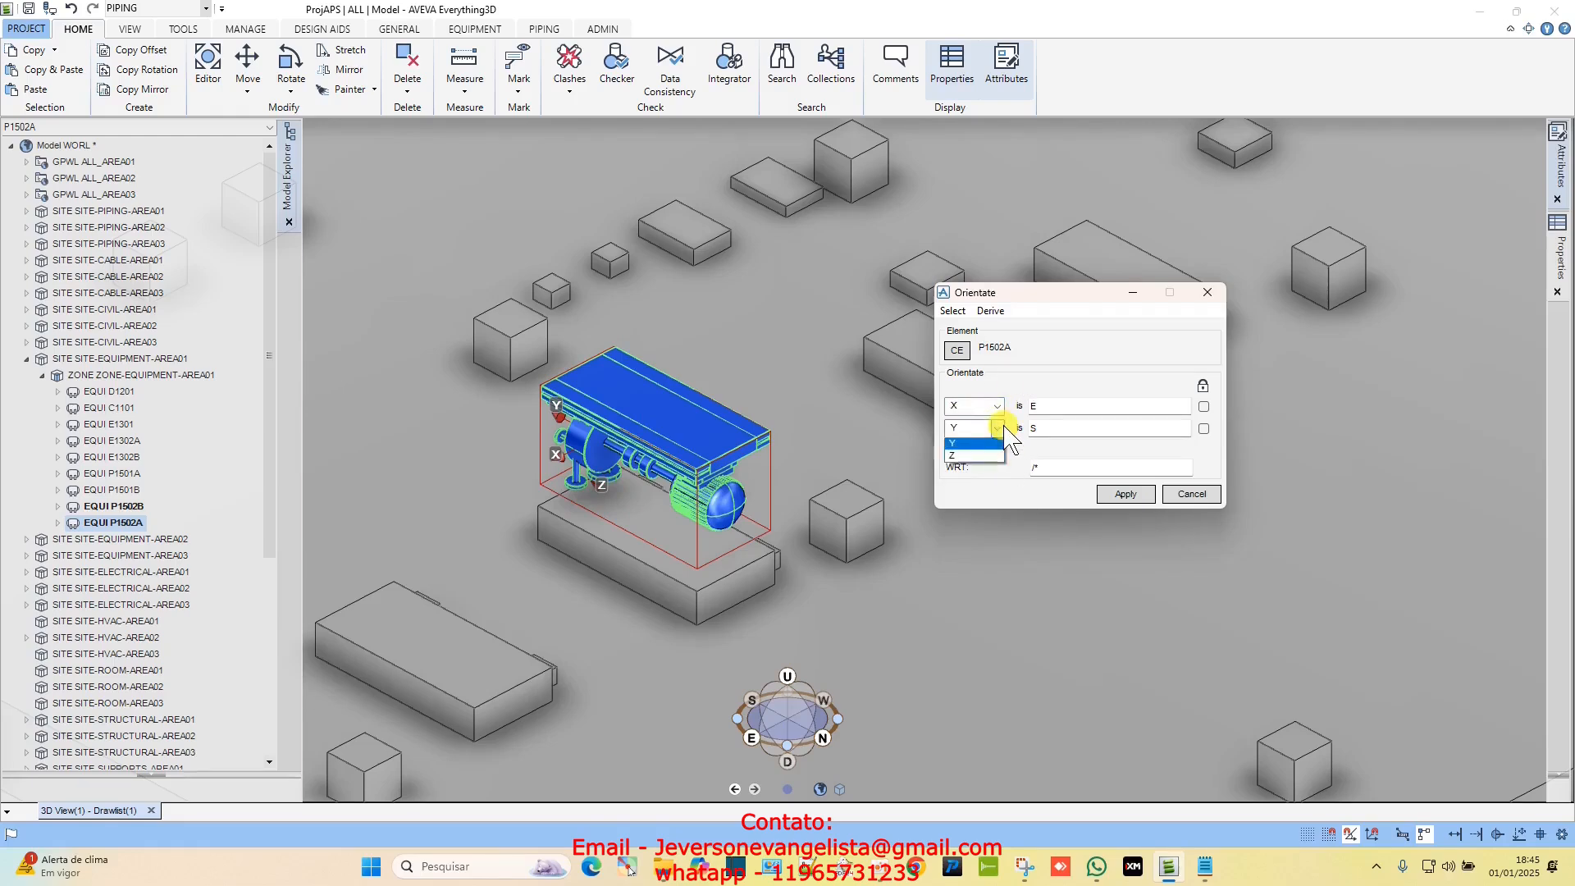
pyautogui.click(966, 456)
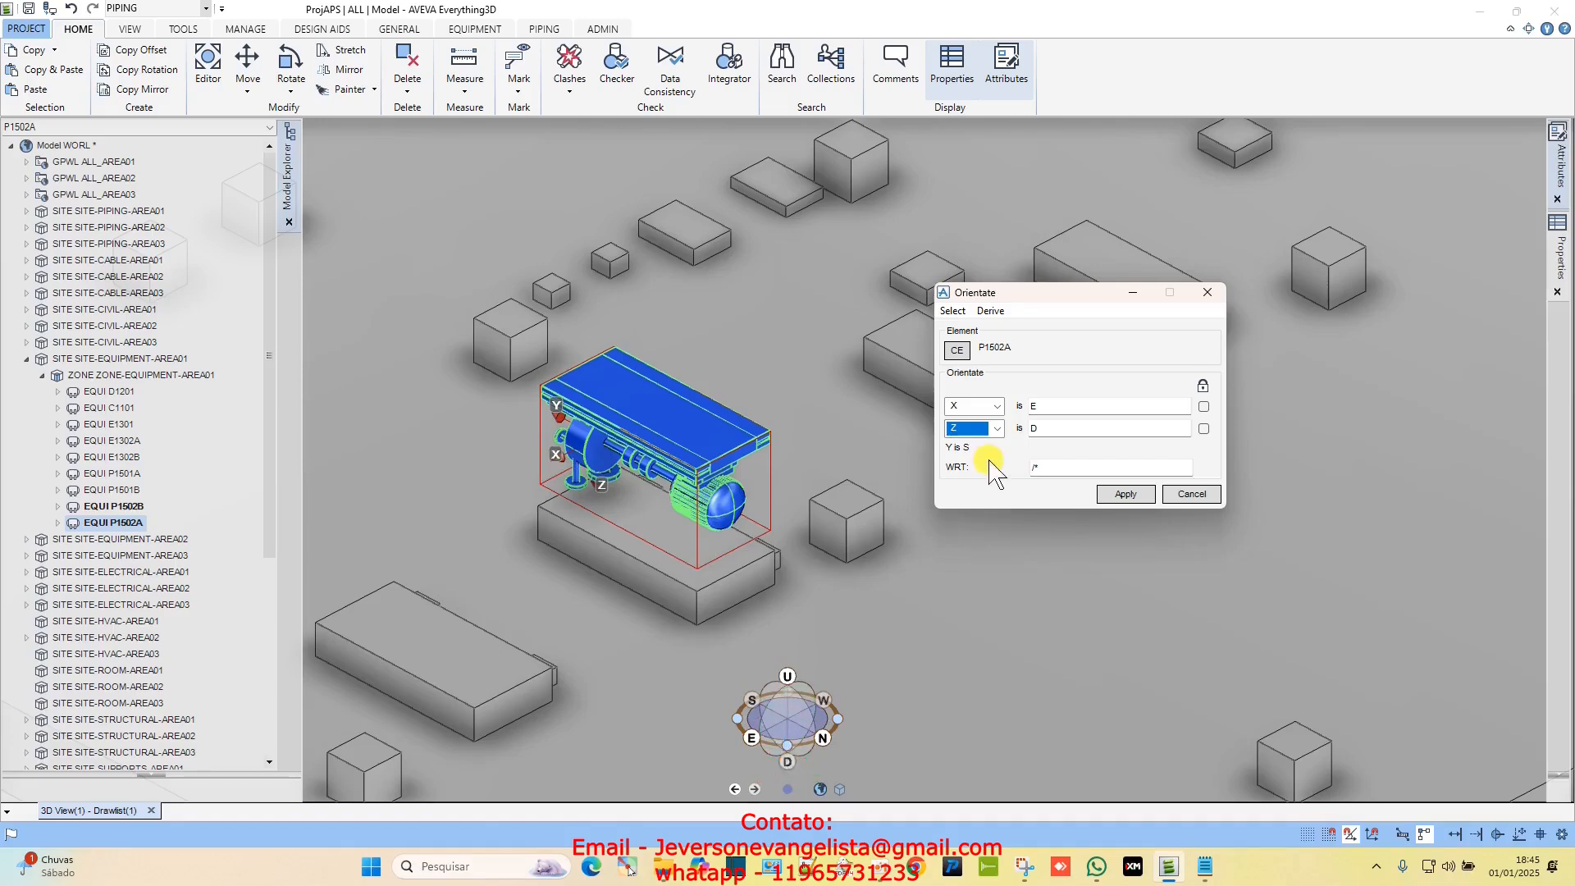
pyautogui.moveTo(1035, 429); pyautogui.dragTo(1091, 430)
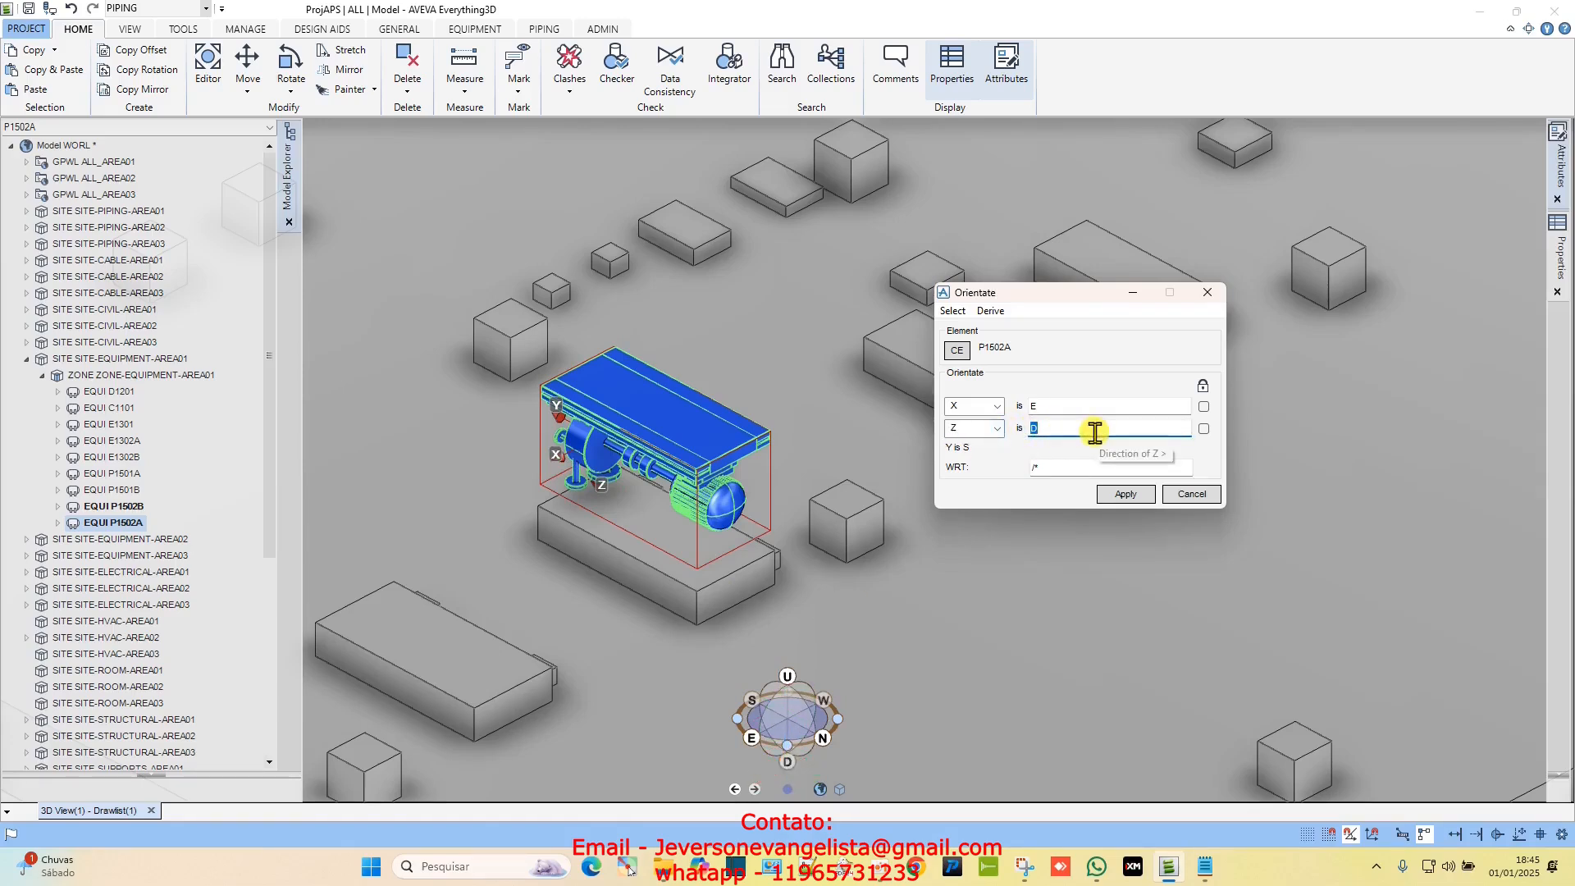
pyautogui.write('U')
pyautogui.click(1055, 406)
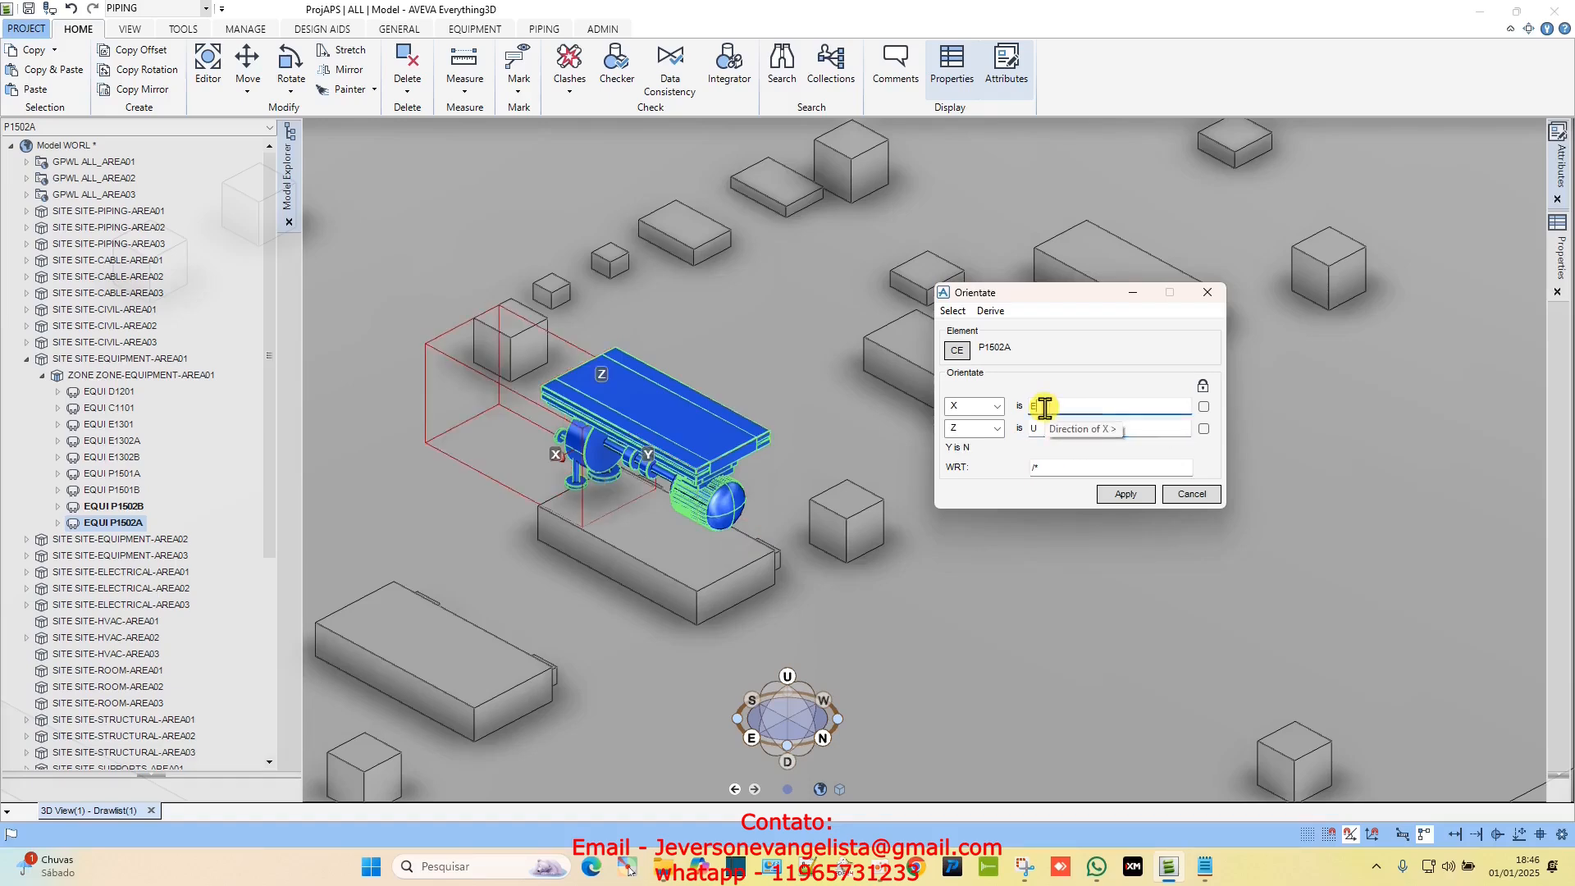
pyautogui.click(1126, 495)
pyautogui.scroll(3, 607, 369)
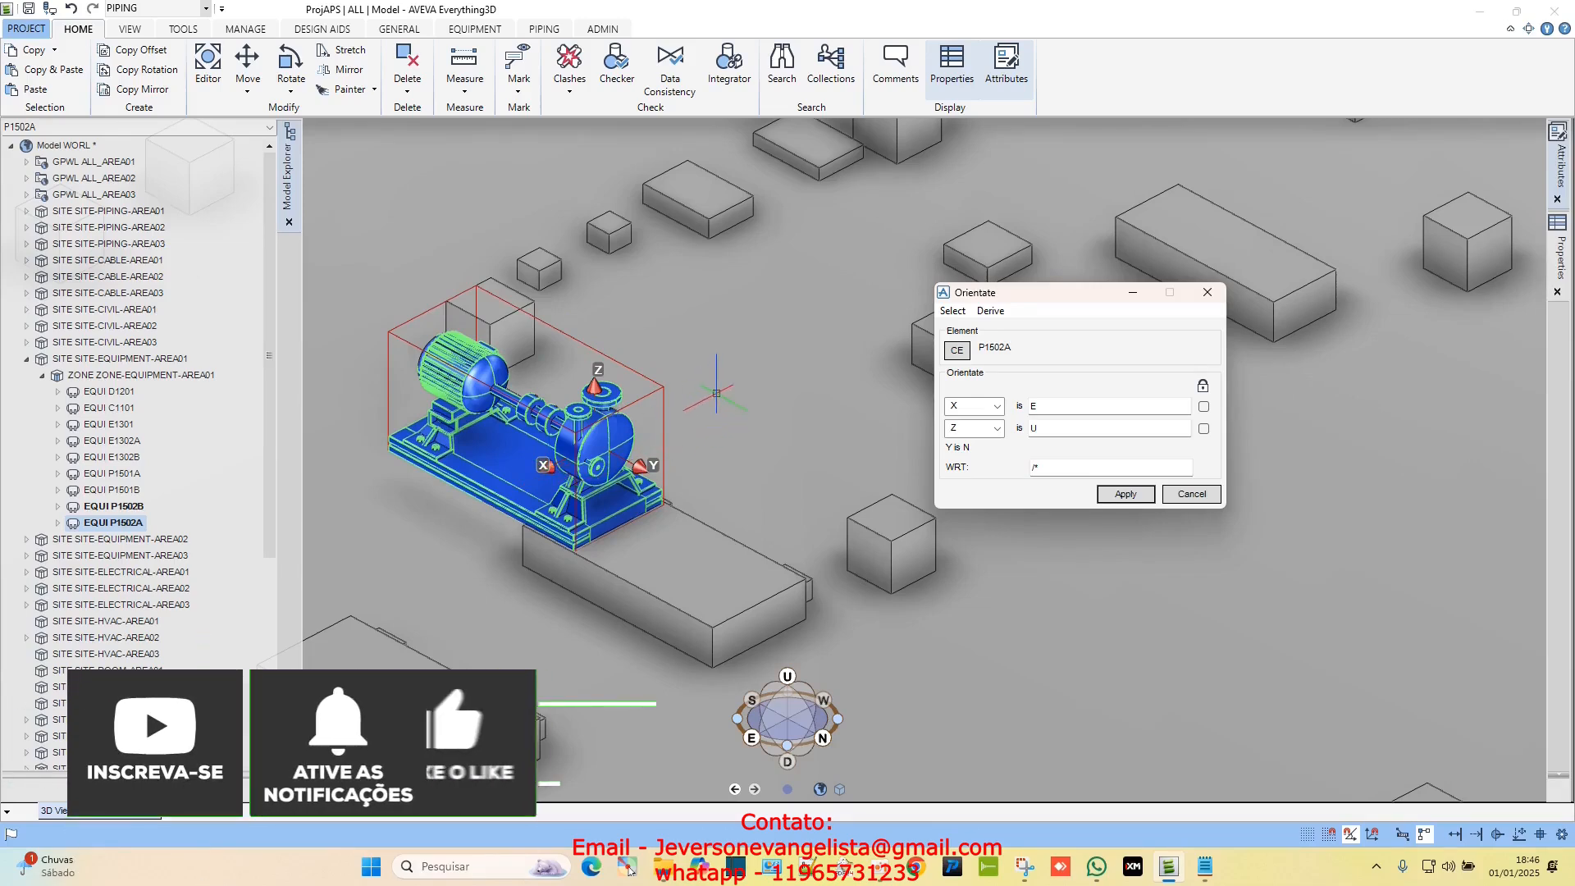
# Set the X axis direction of P1502A to W with Z kept at U, and apply the orientation.
pyautogui.doubleClick(1050, 407)
pyautogui.write('W')
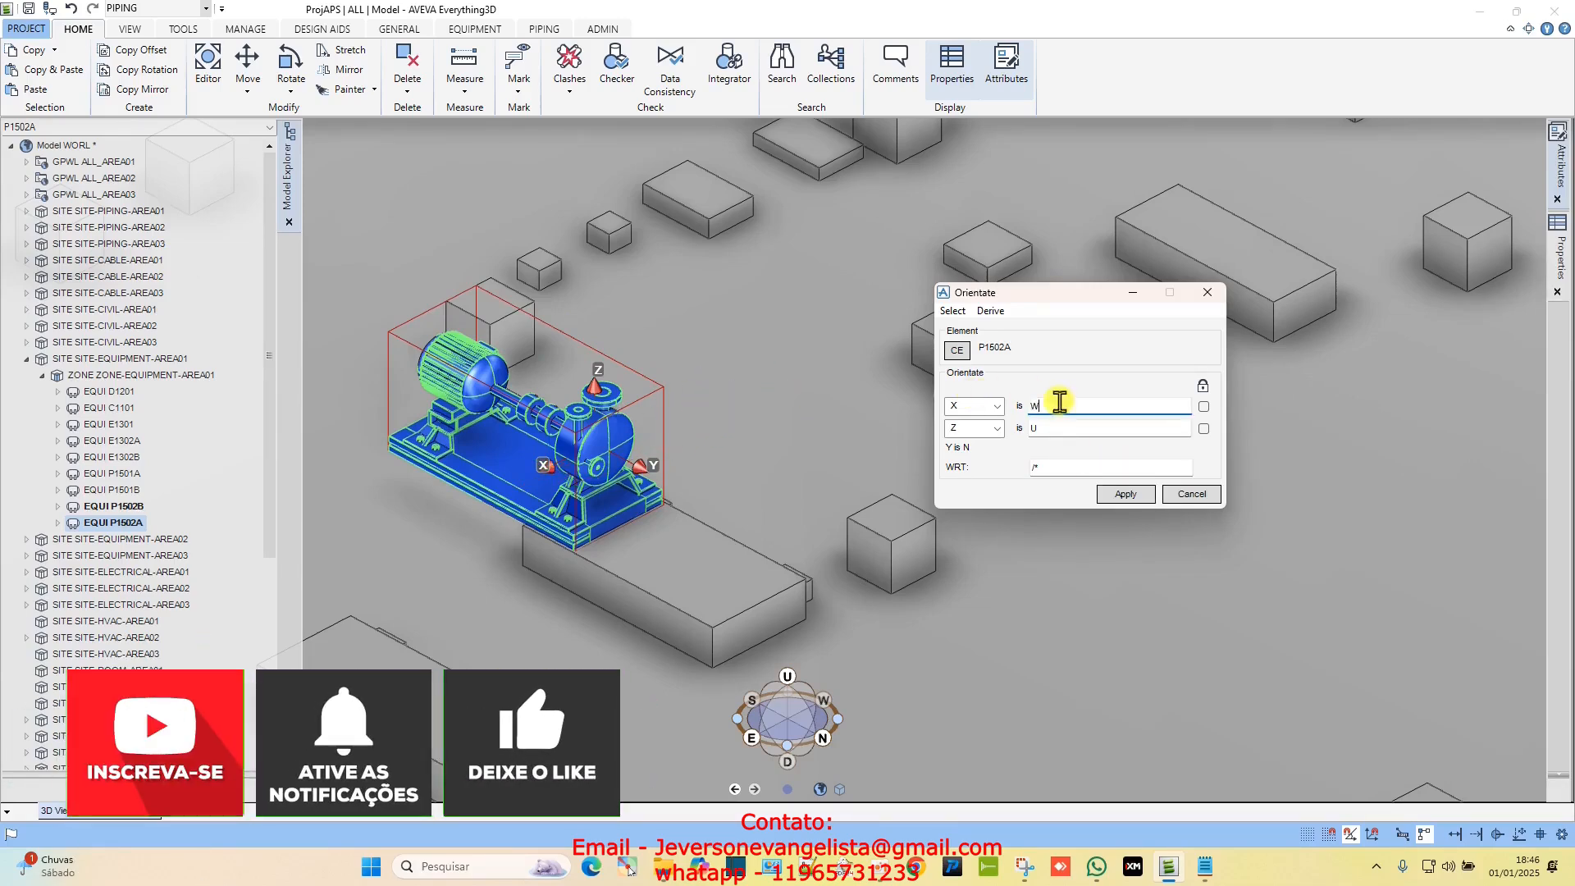
pyautogui.click(1055, 426)
pyautogui.click(1126, 494)
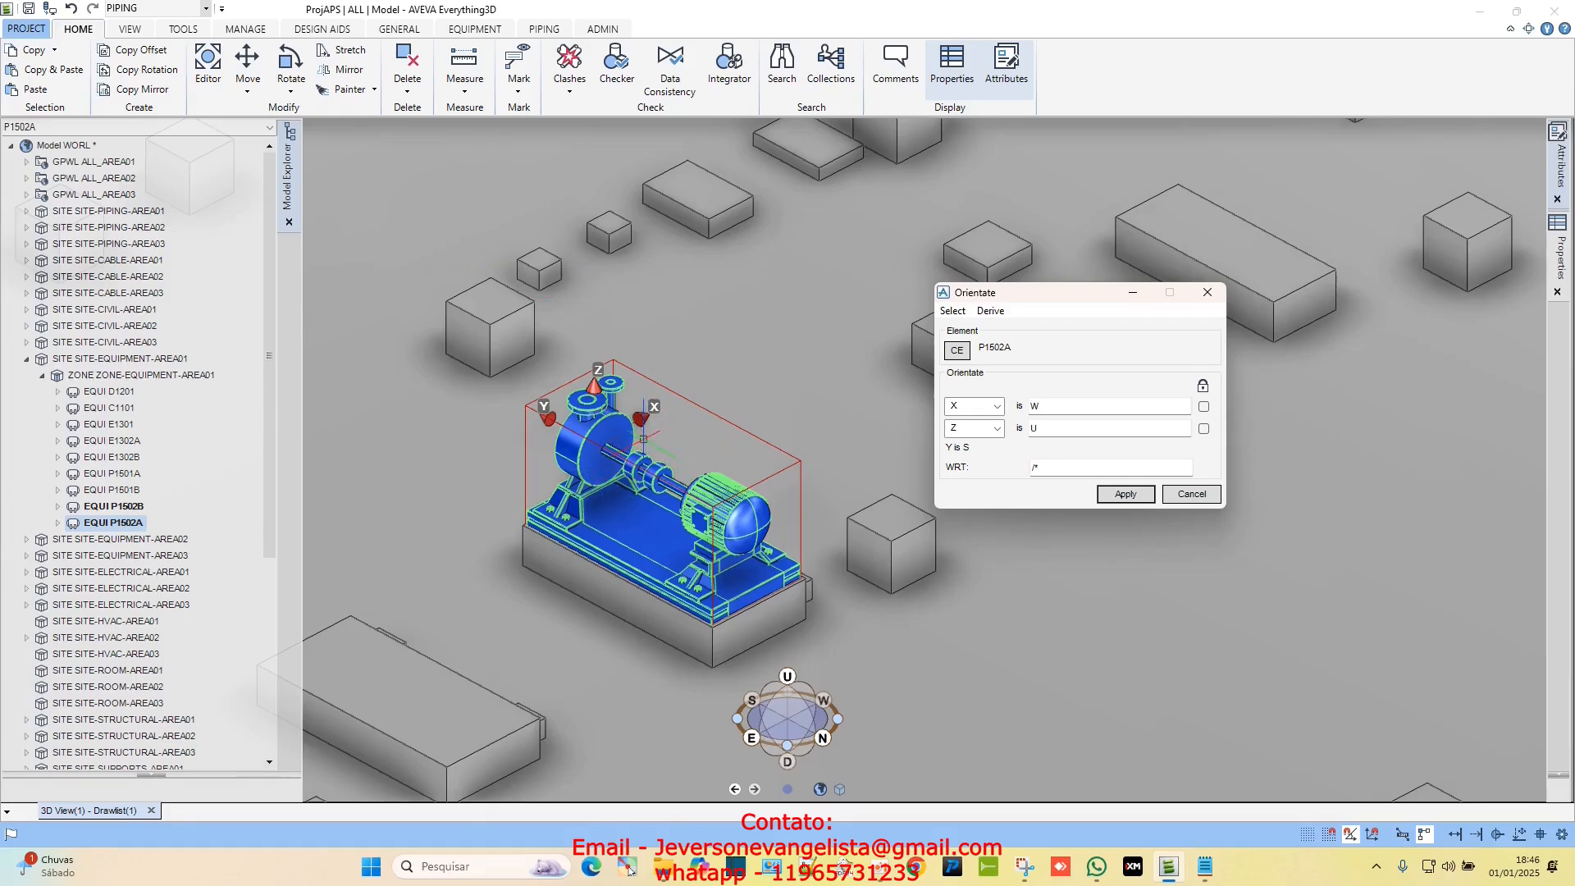
pyautogui.scroll(2, 643, 439)
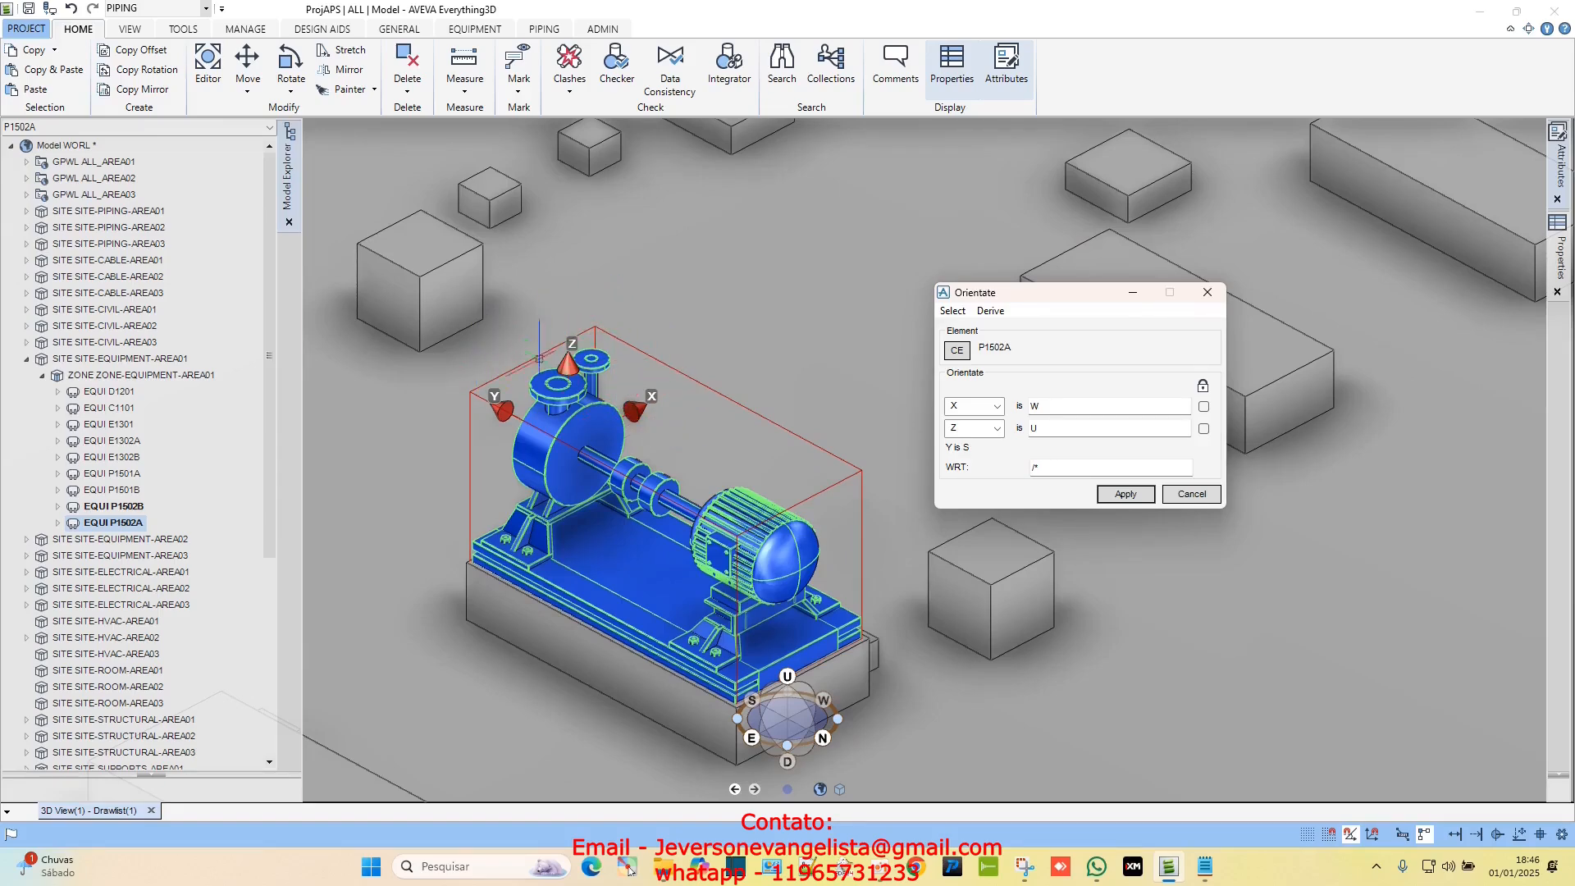
pyautogui.scroll(-1, 569, 320)
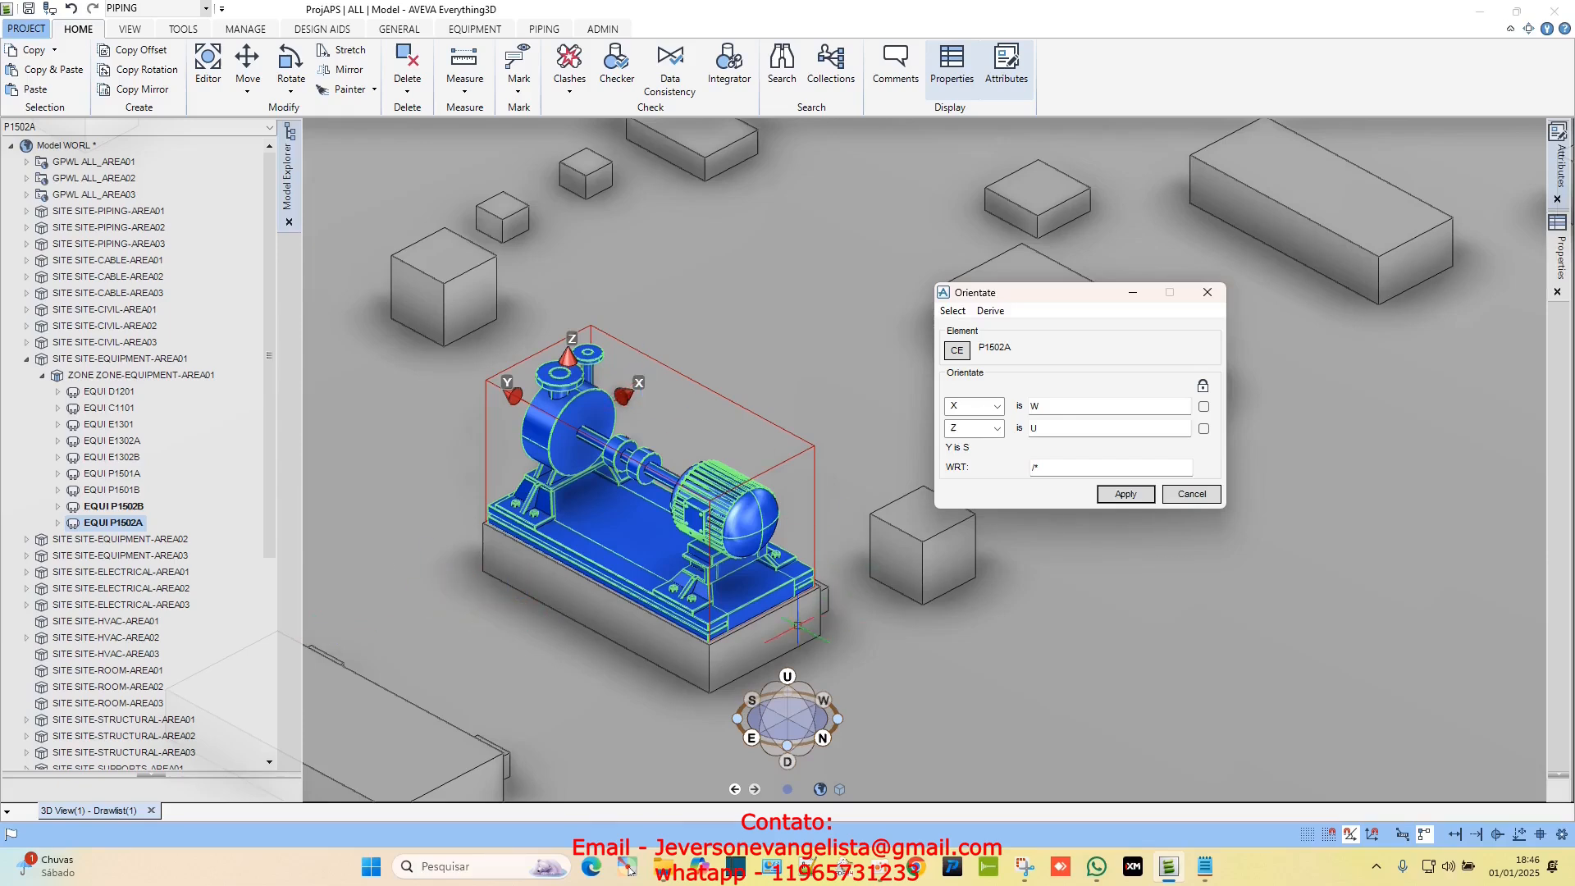
# Change the X axis direction of P1502A to N and apply the orientation.
pyautogui.doubleClick(1036, 406)
pyautogui.write('N')
pyautogui.click(1134, 495)
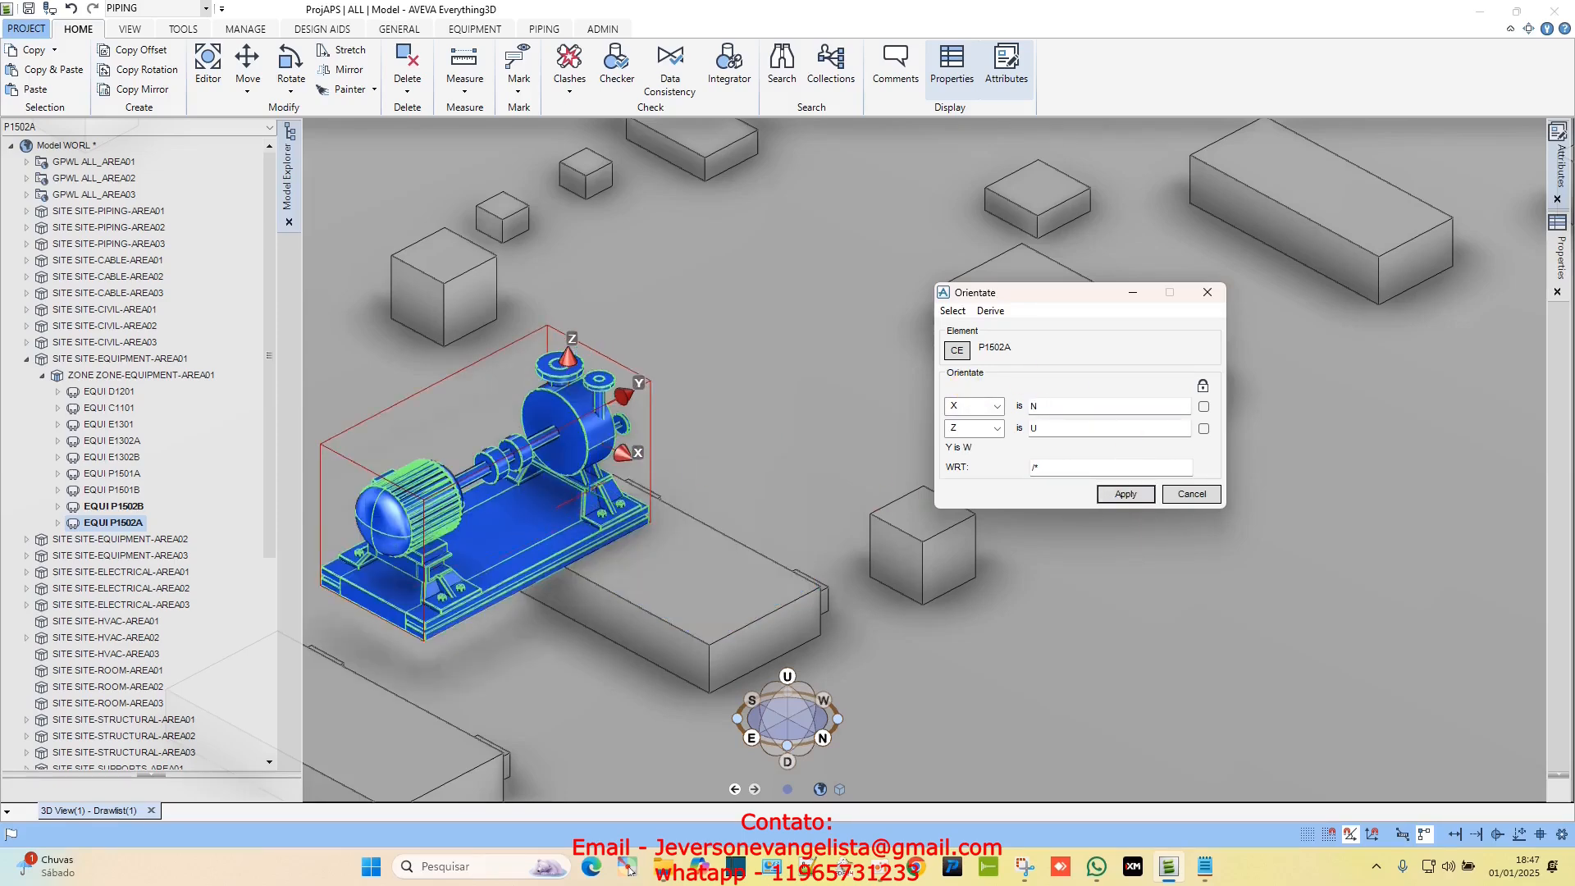
# Return the X axis direction of P1502A to W and apply the orientation.
pyautogui.doubleClick(1044, 406)
pyautogui.write('W')
pyautogui.click(1126, 495)
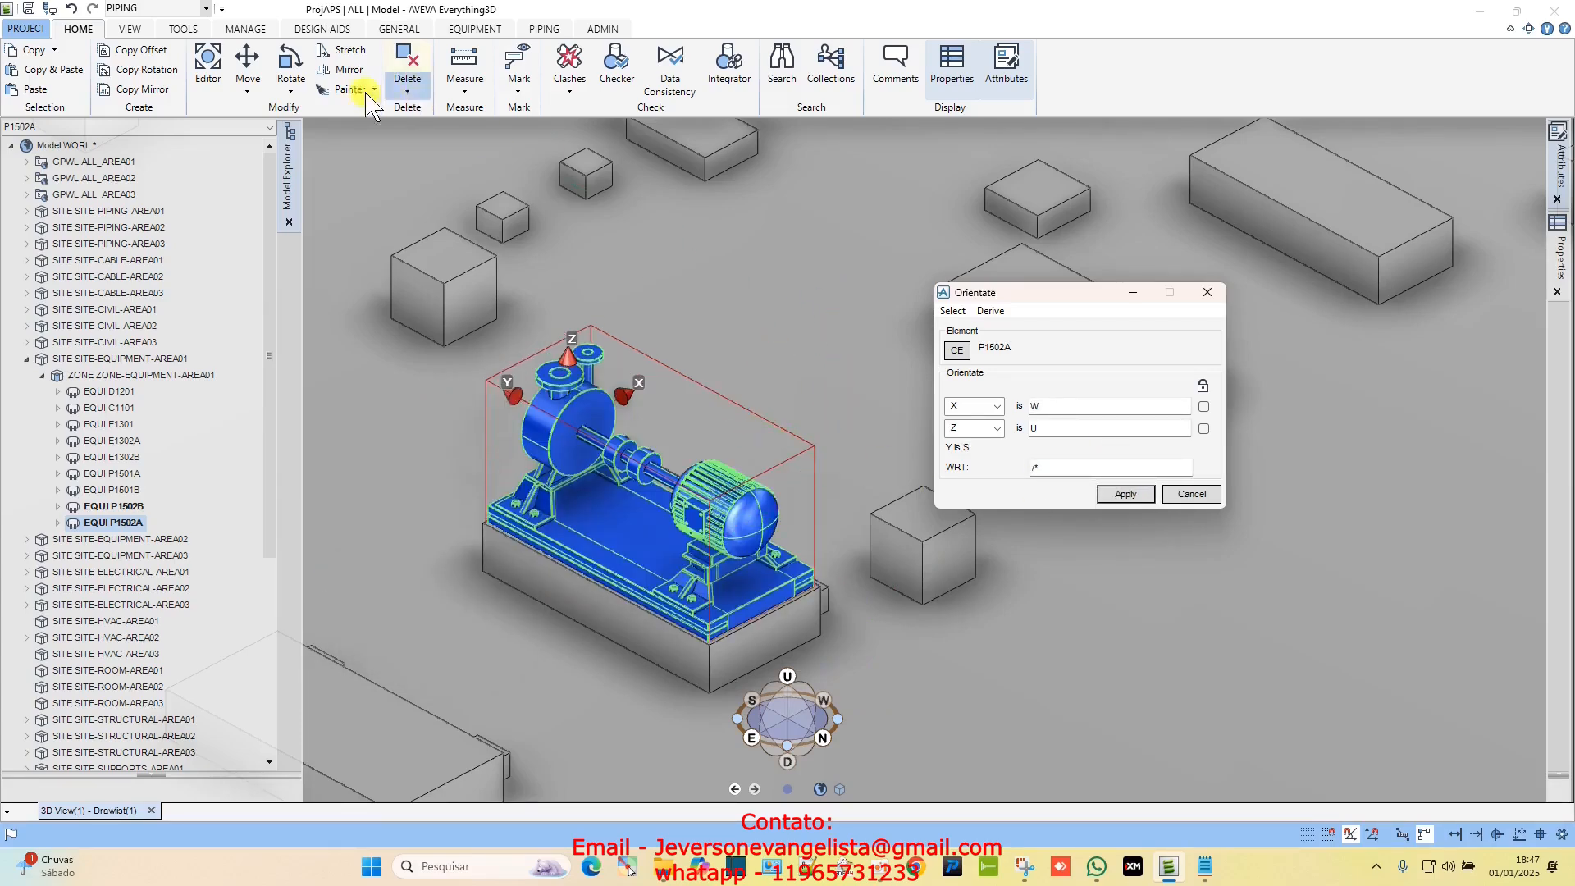
pyautogui.click(291, 89)
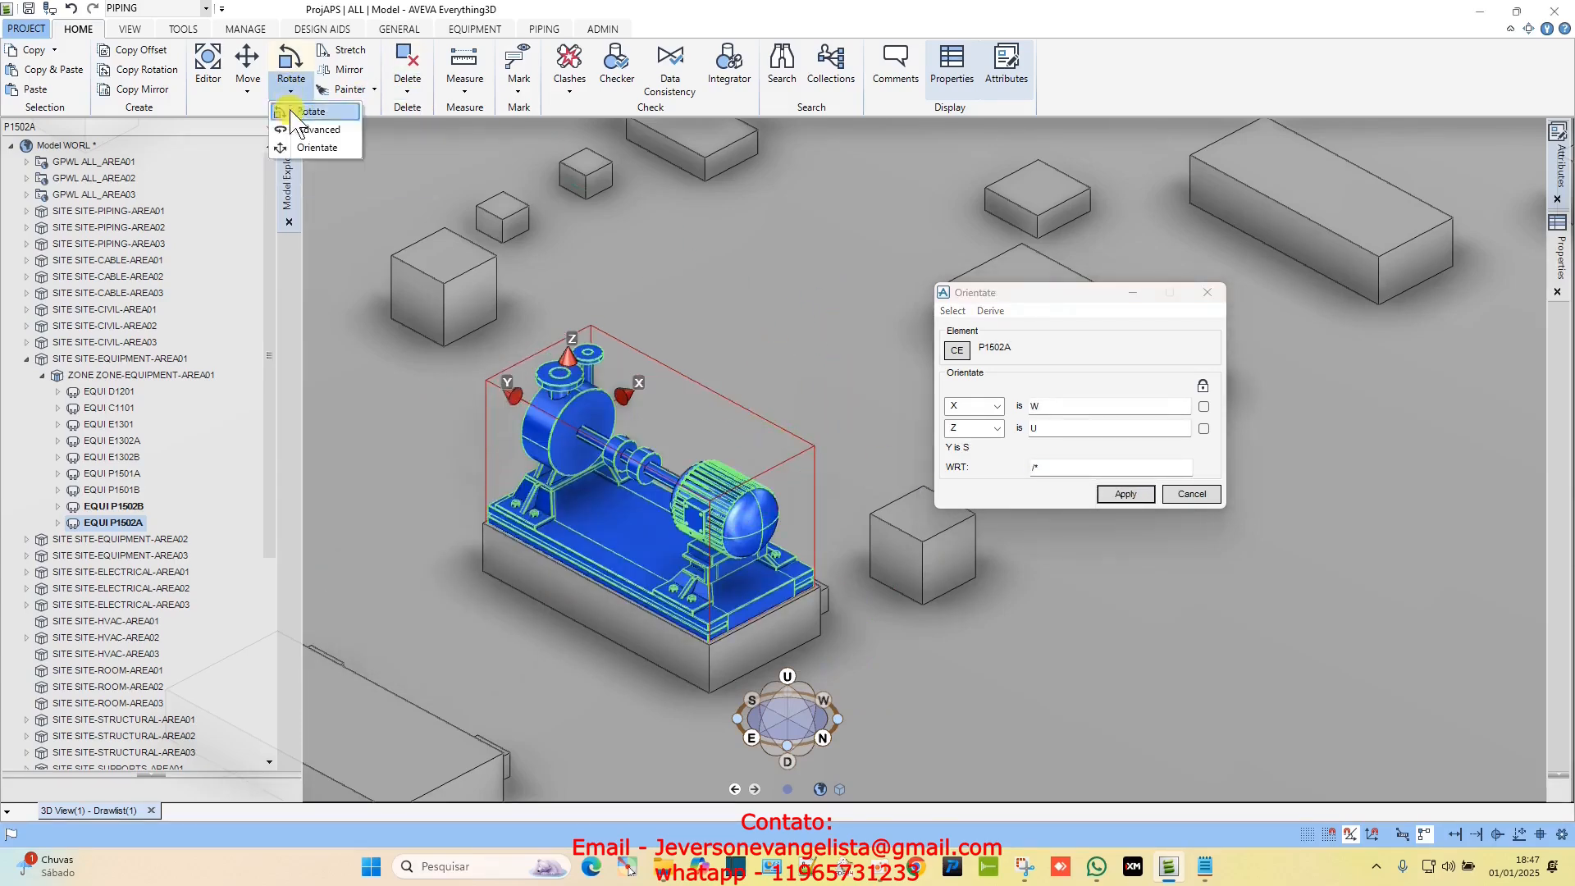
pyautogui.click(318, 147)
# Remove all elements from the 3D view and close the Orientate dialog.
pyautogui.click(129, 29)
pyautogui.click(630, 82)
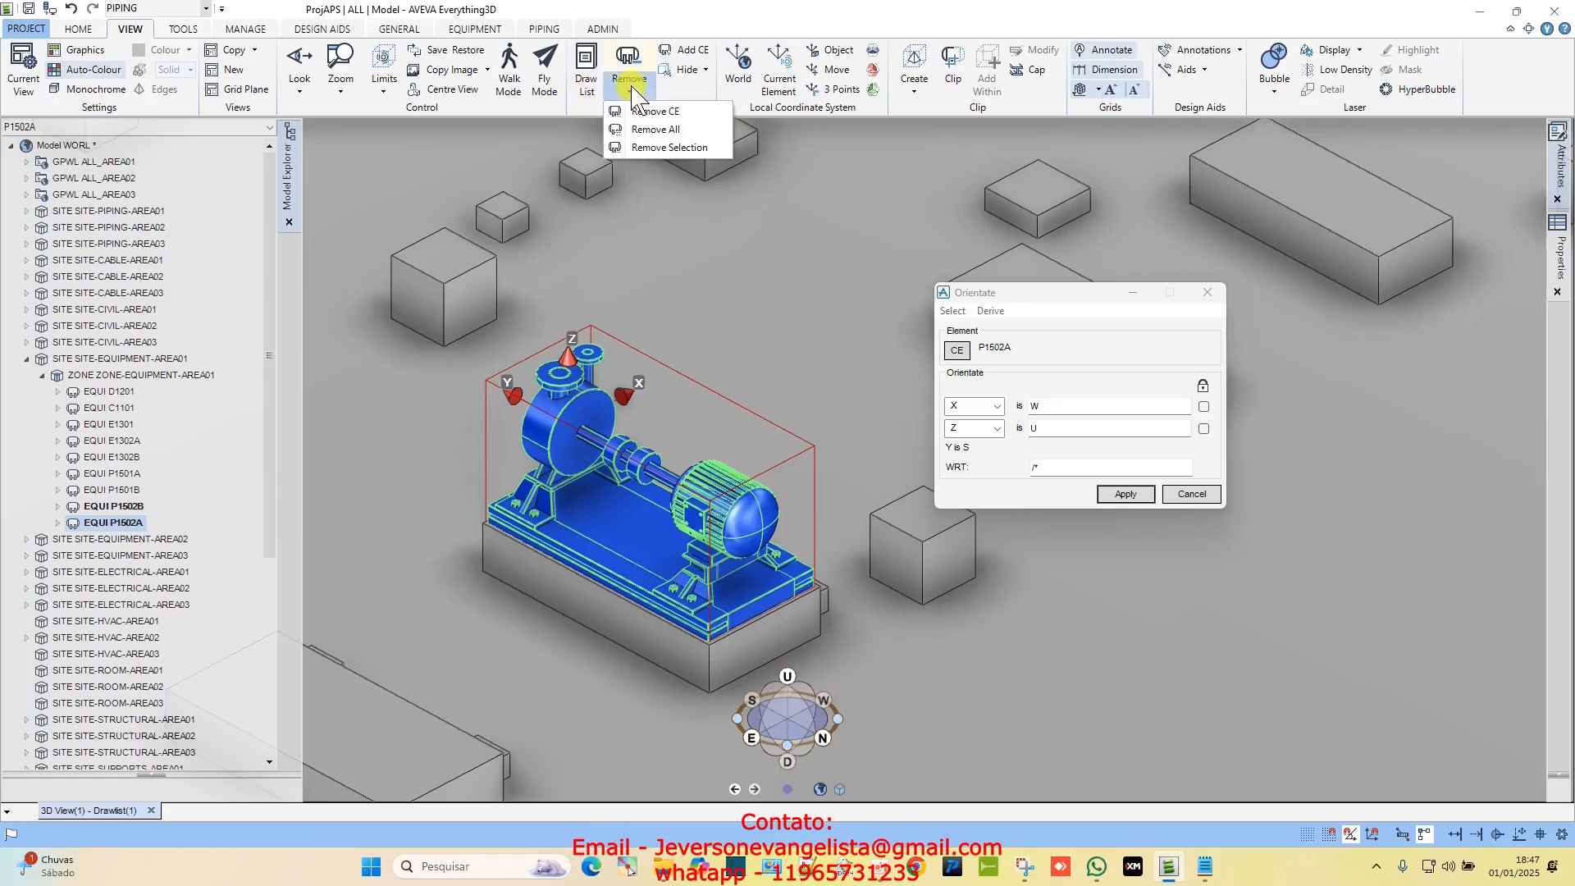
pyautogui.click(664, 130)
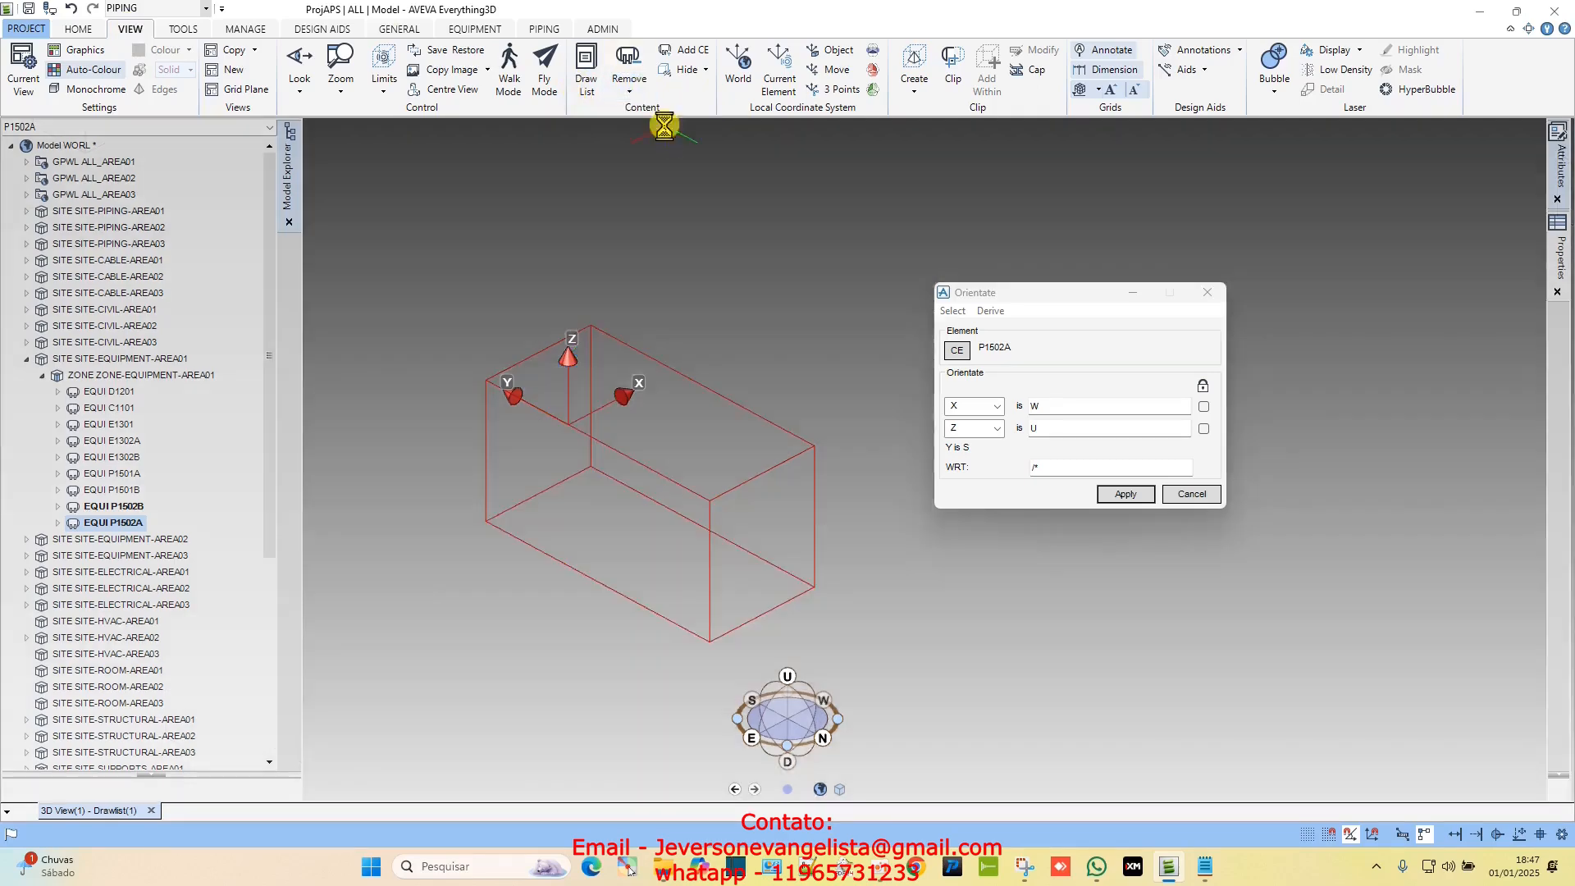
pyautogui.click(1194, 495)
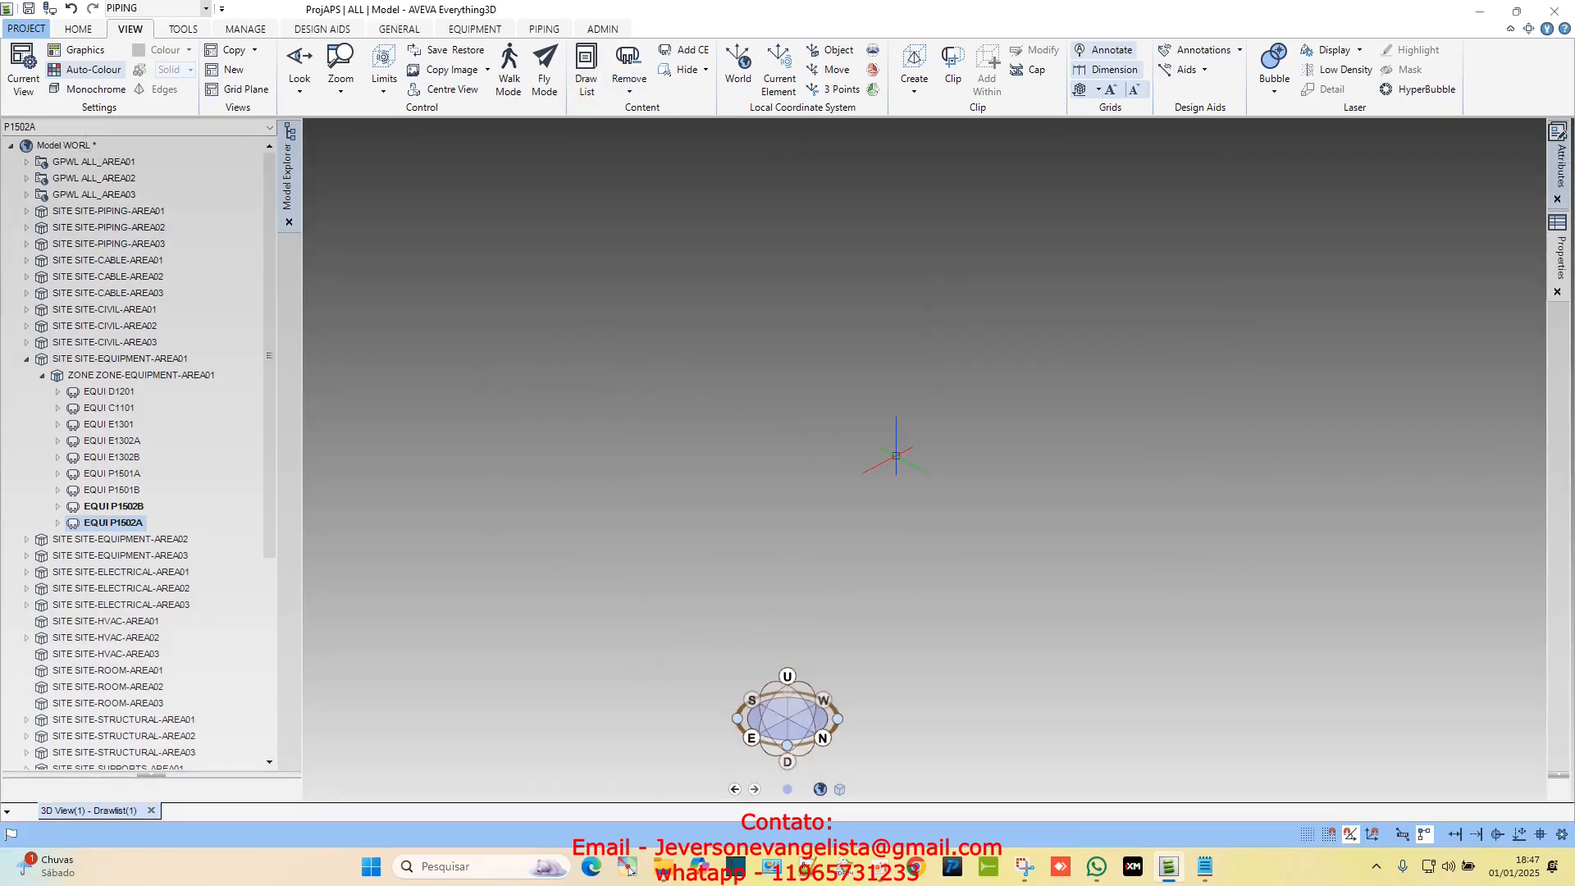